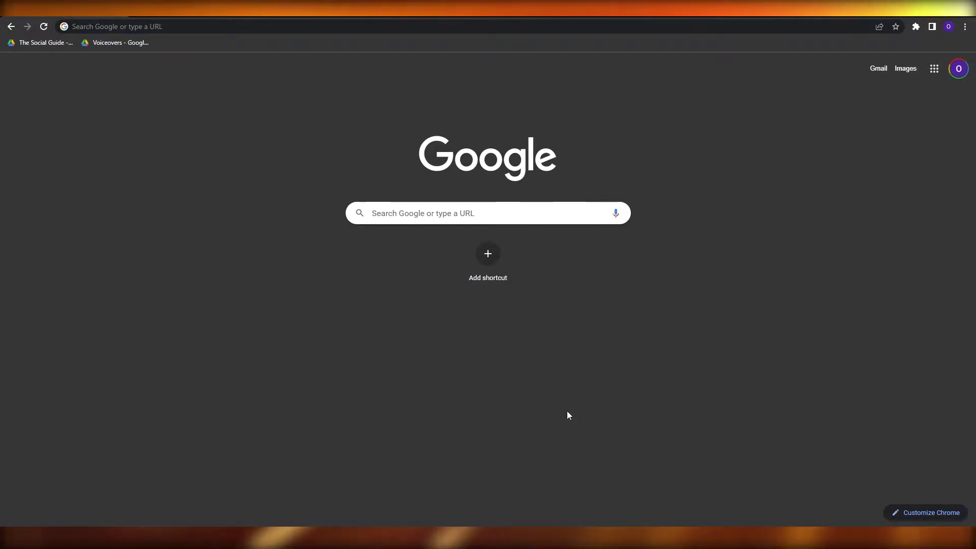
Step: Go back from the blank new tab to the Namecheap account dashboard
key("alt+Left")
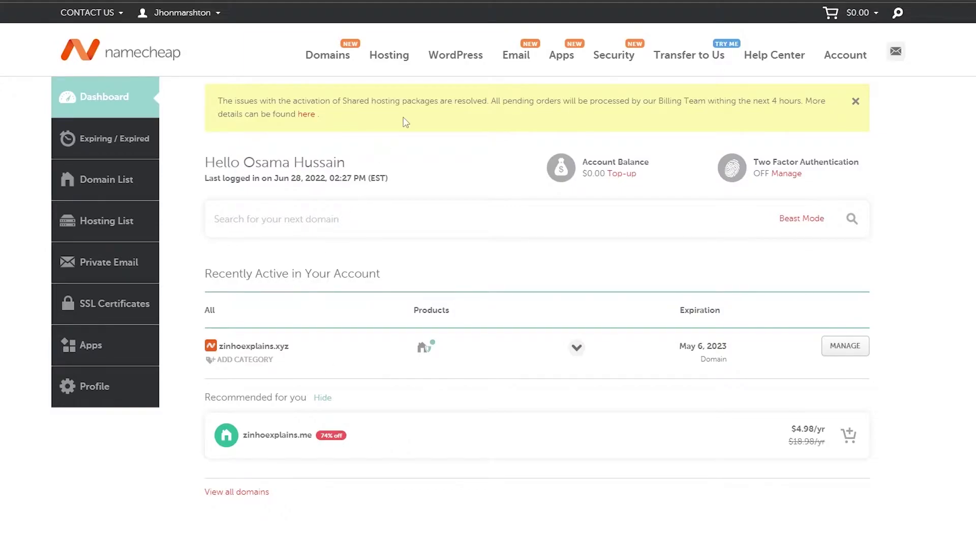
Step: Go to Namecheap's EasyWP WordPress Hosting page and scroll to the plan pricing
mouse_move(397, 56)
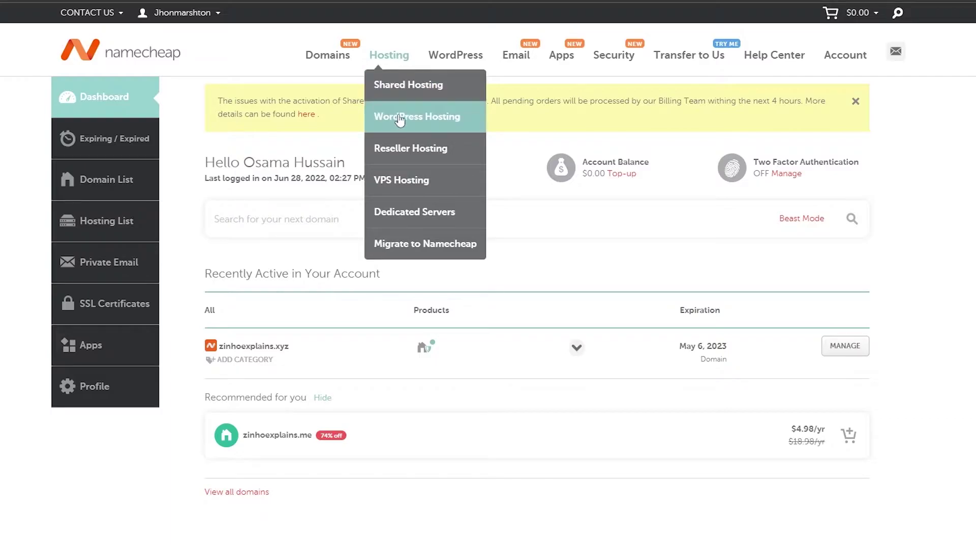
left_click(440, 121)
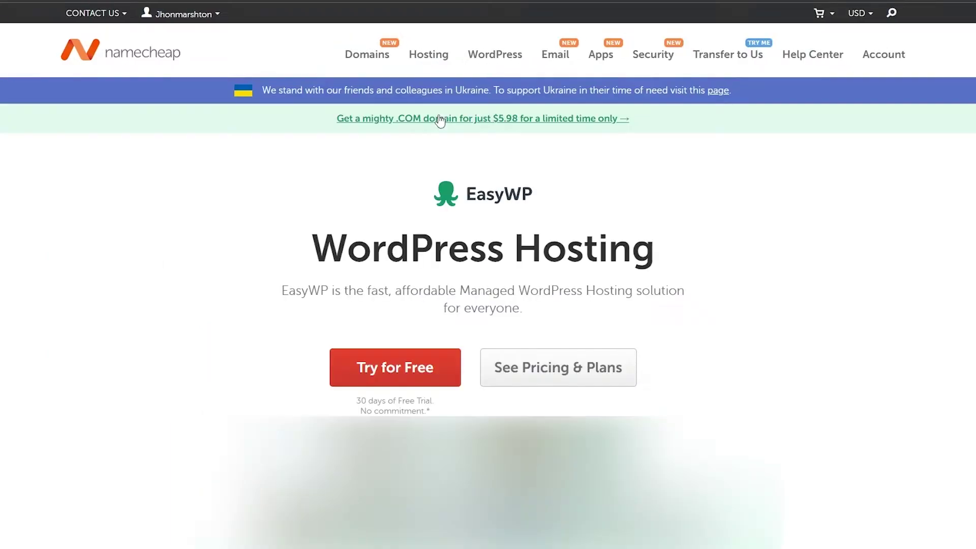
scroll(519, 319, "down", 1)
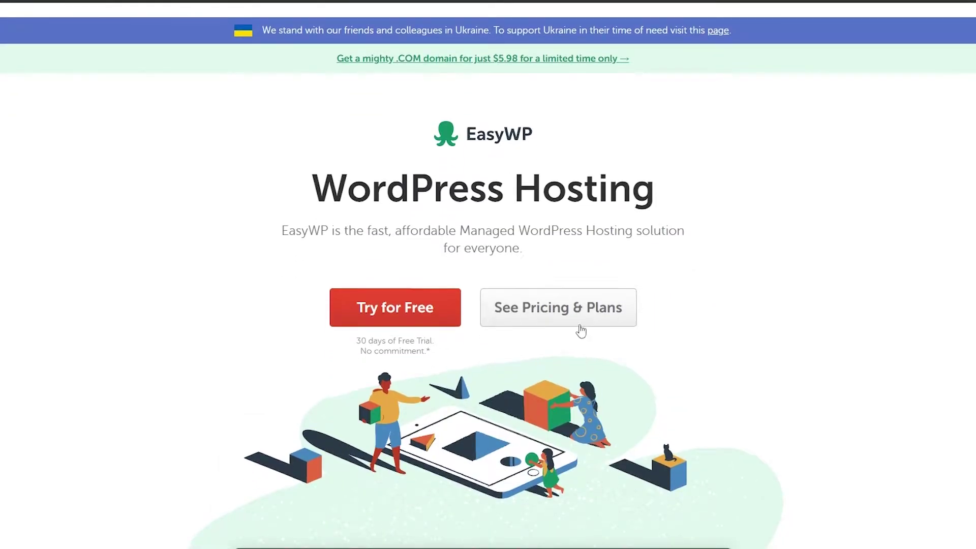
scroll(581, 331, "down", 10)
scroll(508, 315, "down", 3)
scroll(468, 270, "up", 14)
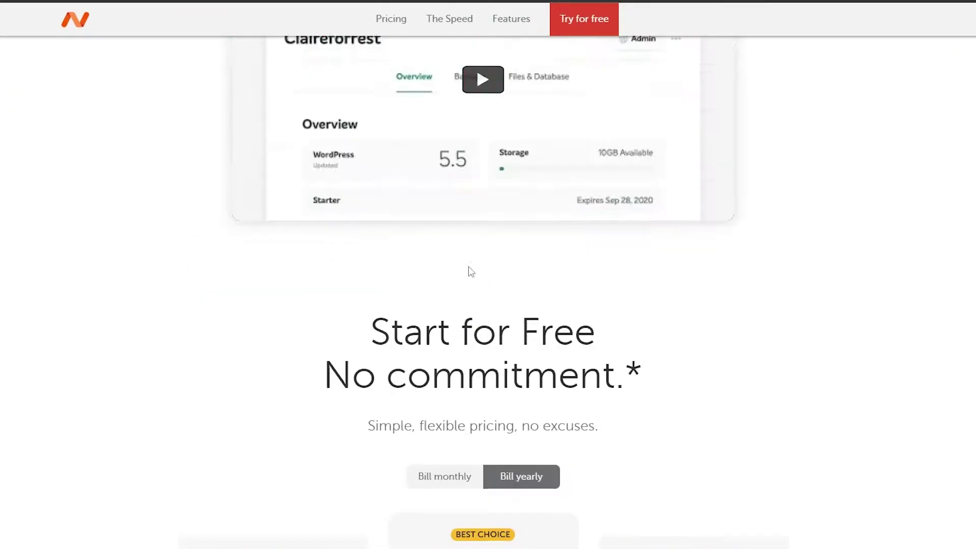
scroll(559, 222, "down", 13)
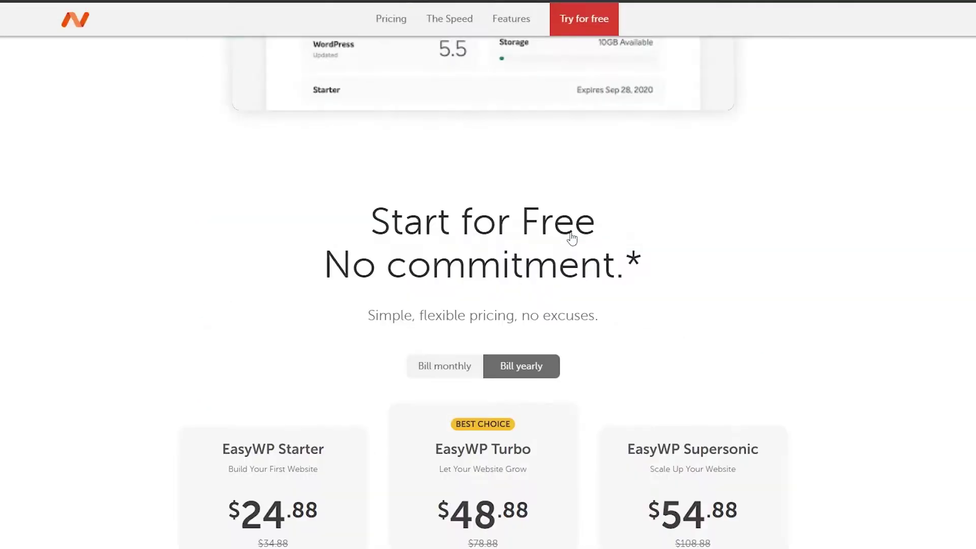
scroll(623, 275, "down", 2)
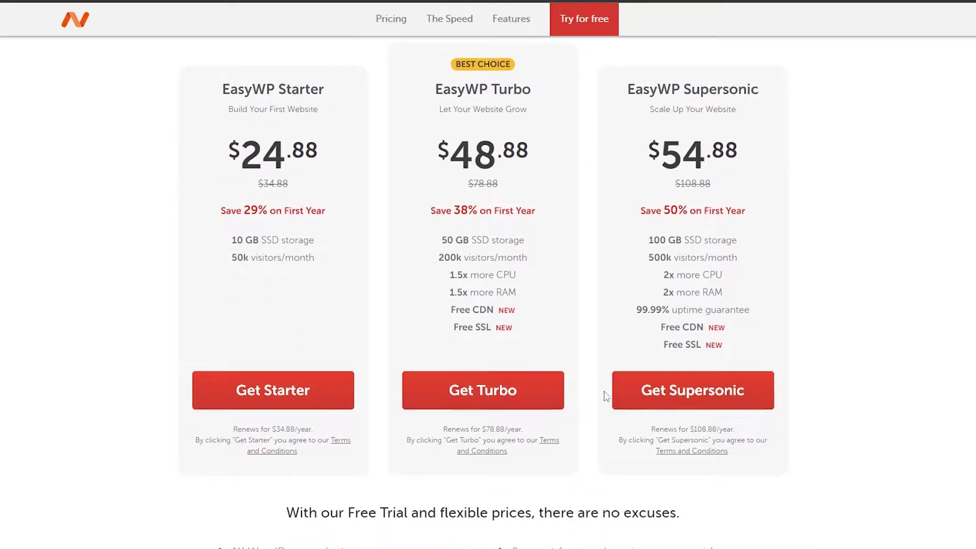
scroll(609, 386, "up", 2)
scroll(528, 174, "up", 2)
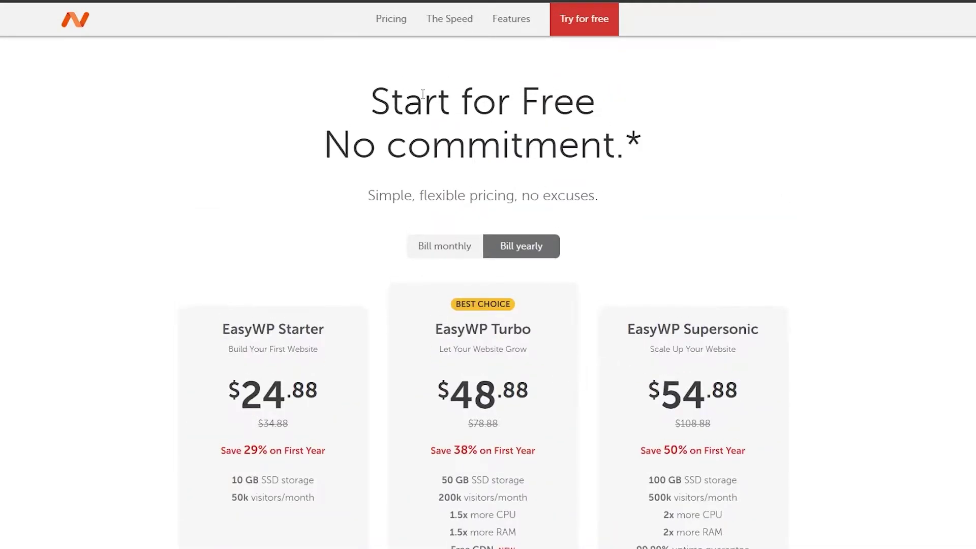
scroll(616, 239, "down", 3)
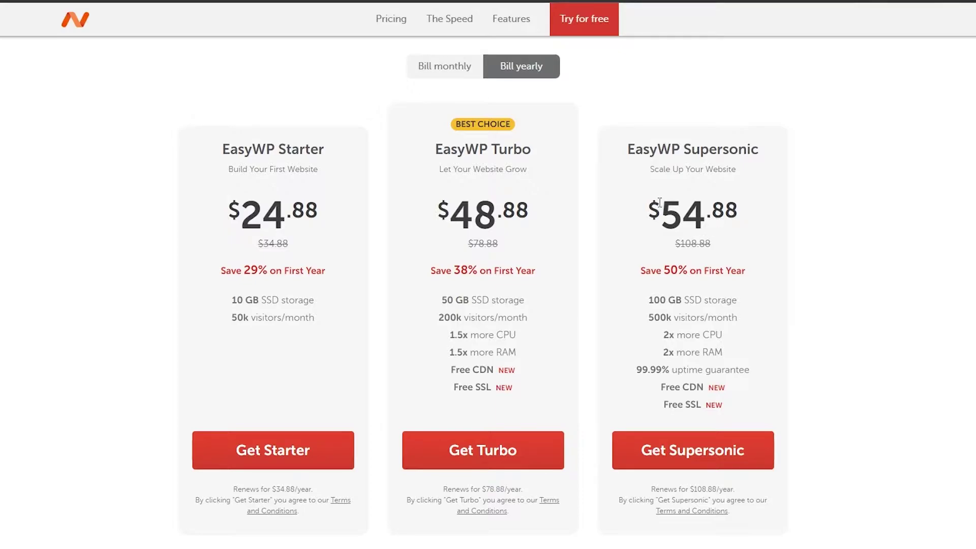
Step: Compare the Supersonic plan's yearly price 54.88 with its monthly price 13.88
left_click_drag(659, 202, 732, 204)
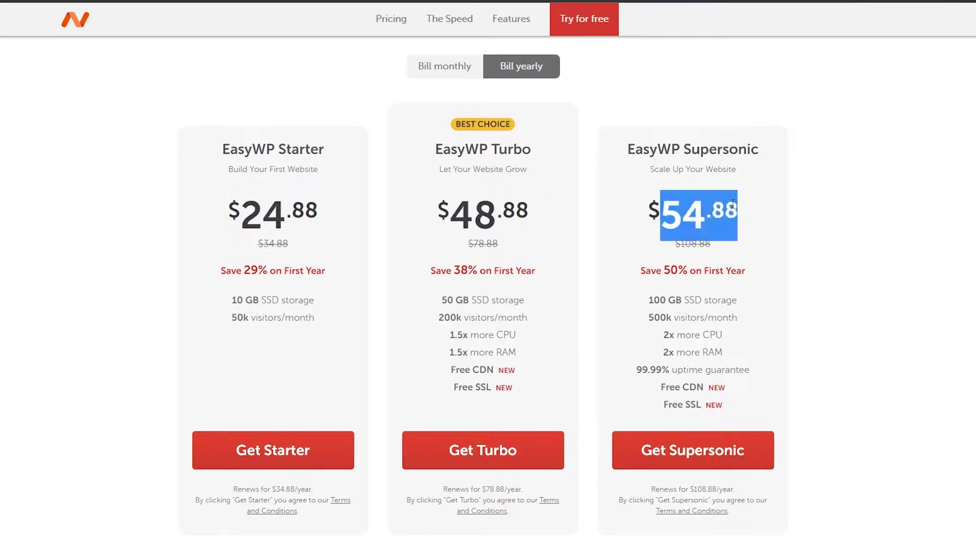
left_click(454, 65)
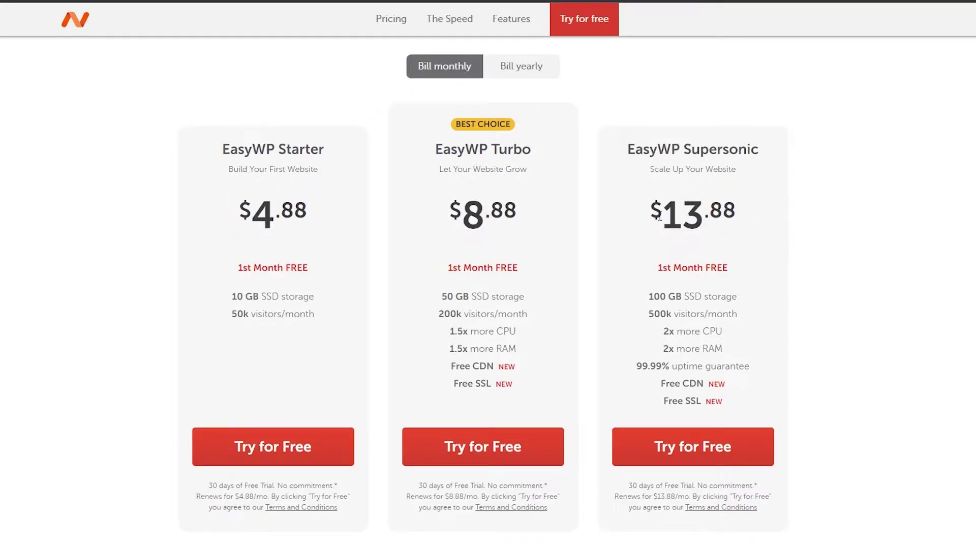
left_click_drag(660, 214, 747, 217)
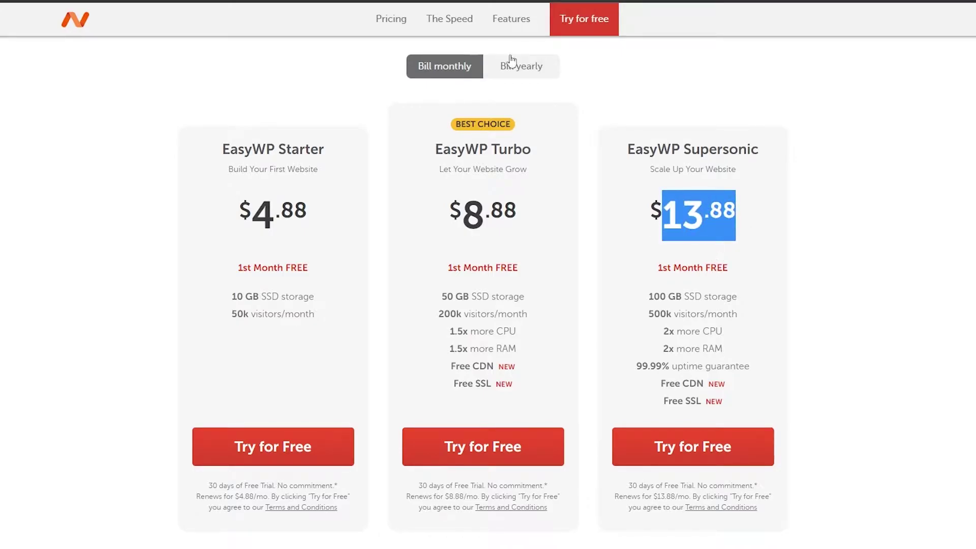
left_click(521, 79)
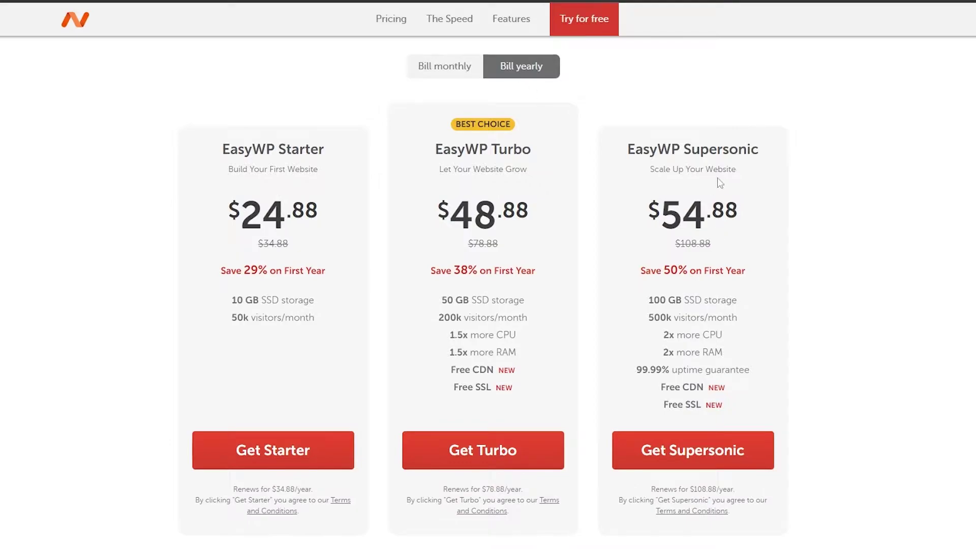
Step: Recheck the yearly 54.88 price and 'Save 50% on First Year' note, then show monthly billing
double_click(689, 206)
left_click_drag(689, 205, 761, 216)
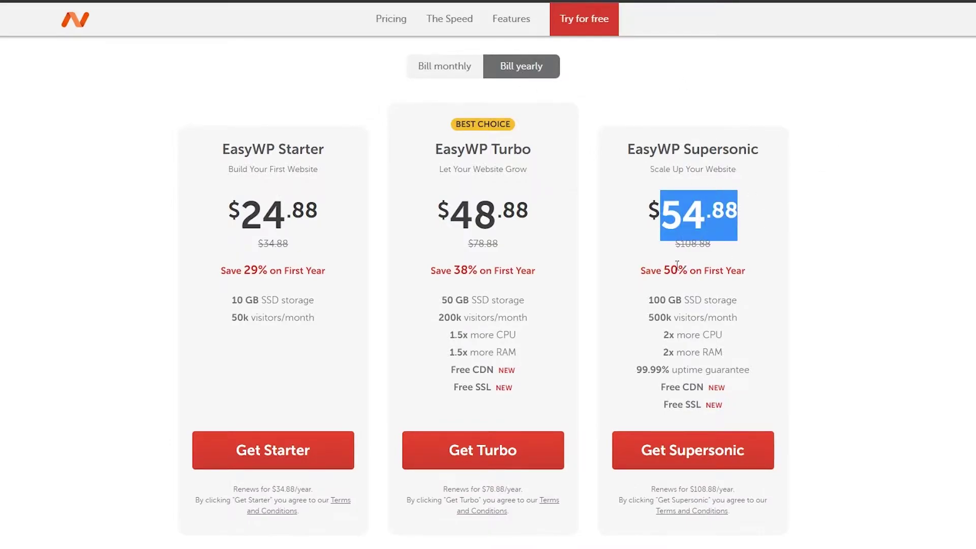
left_click_drag(643, 272, 745, 271)
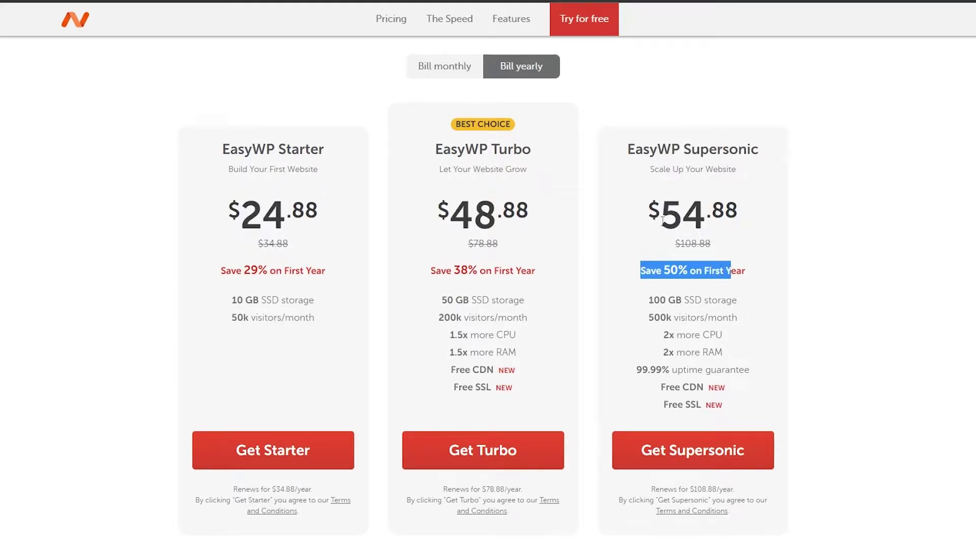
left_click(745, 271)
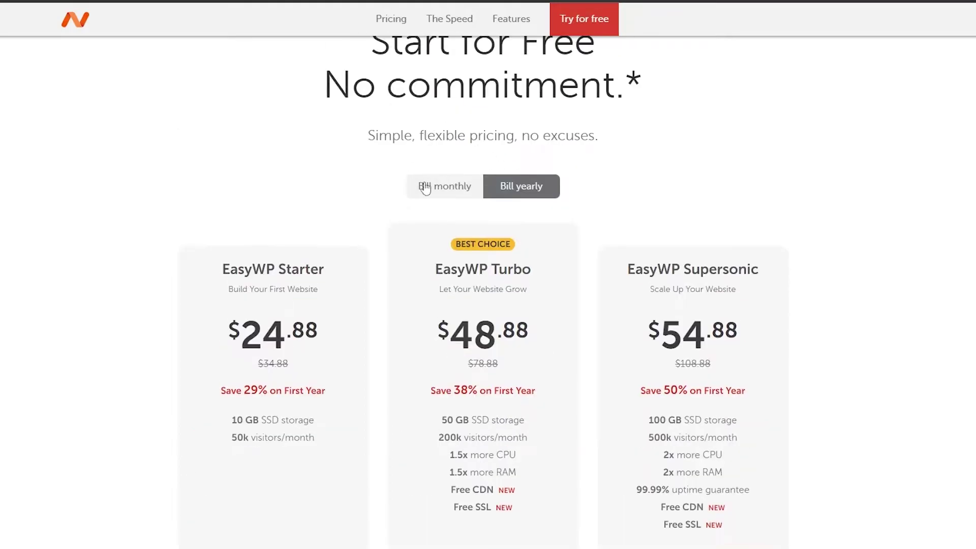
left_click(452, 193)
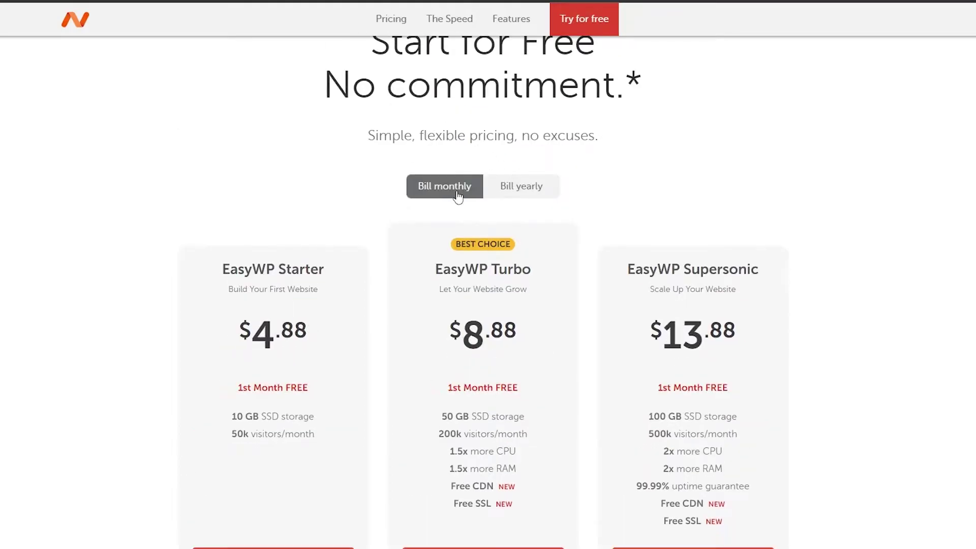
scroll(446, 203, "up", 1)
scroll(580, 335, "down", 2)
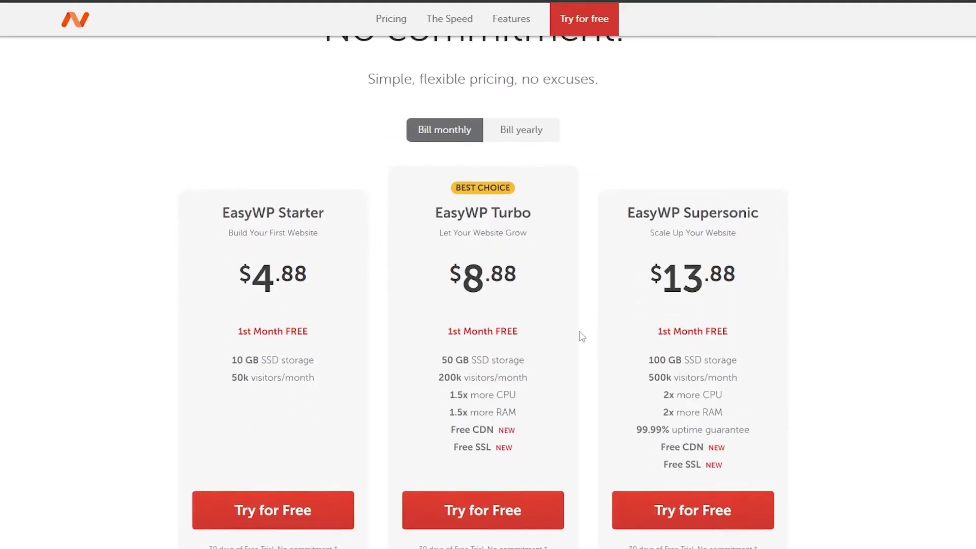
scroll(580, 335, "up", 15)
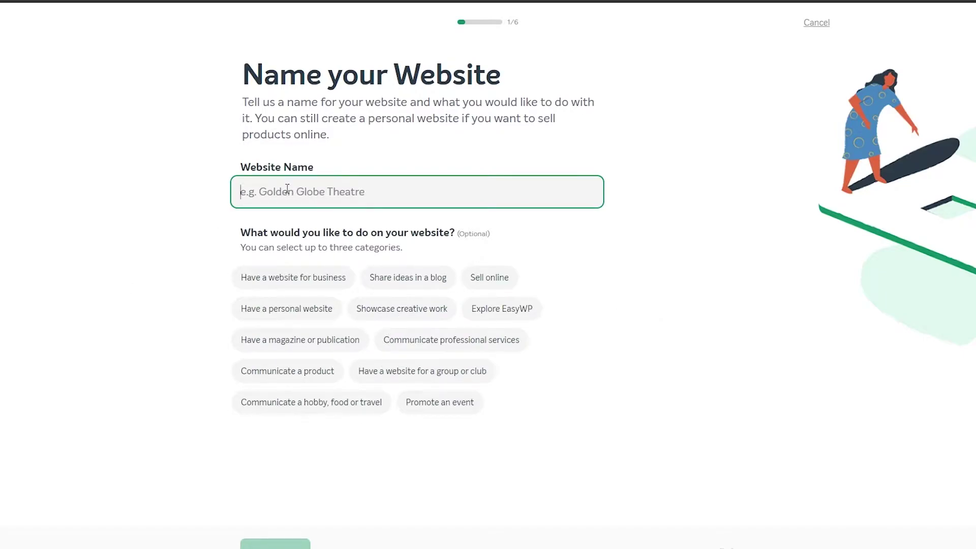
Step: Name the new EasyWP website 'Test Website' and bring up its WordPress homepage
type("T")
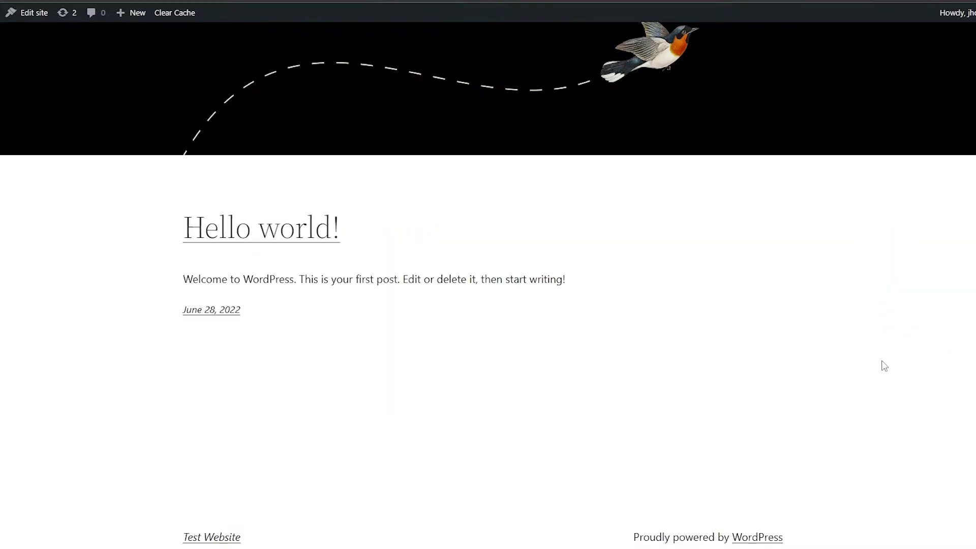
Step: Go from the Test Website homepage to the admin Dashboard, then Plugins > Installed Plugins
scroll(277, 376, "up", 3)
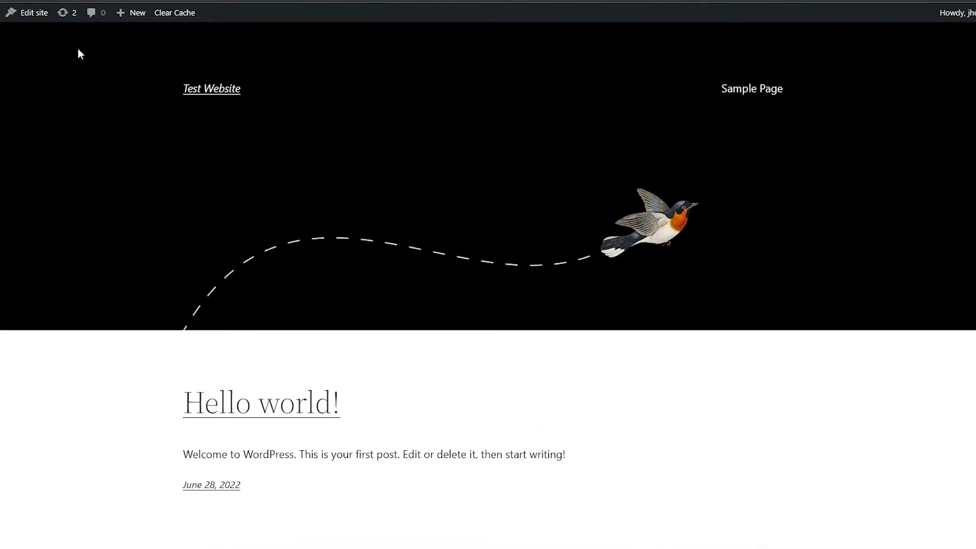
scroll(10, 364, "down", 3)
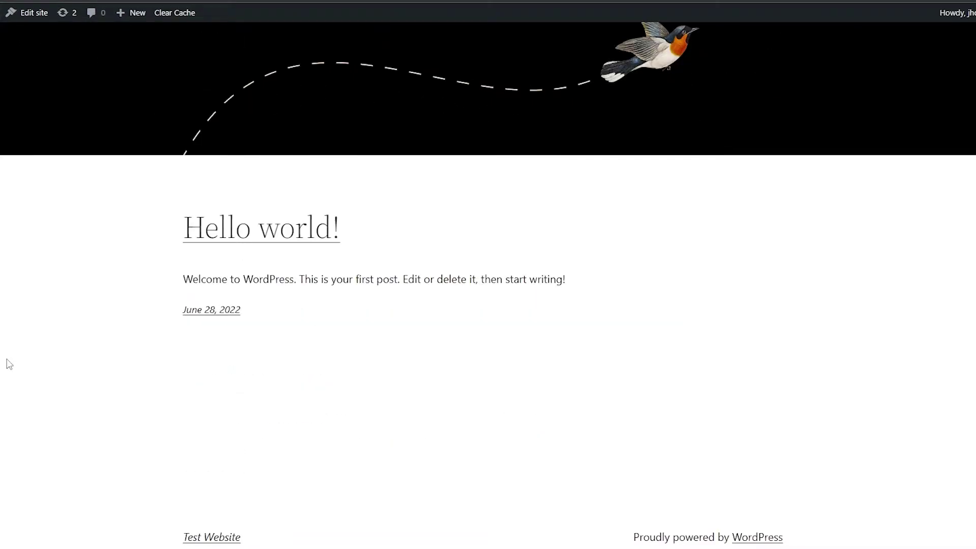
scroll(7, 361, "up", 3)
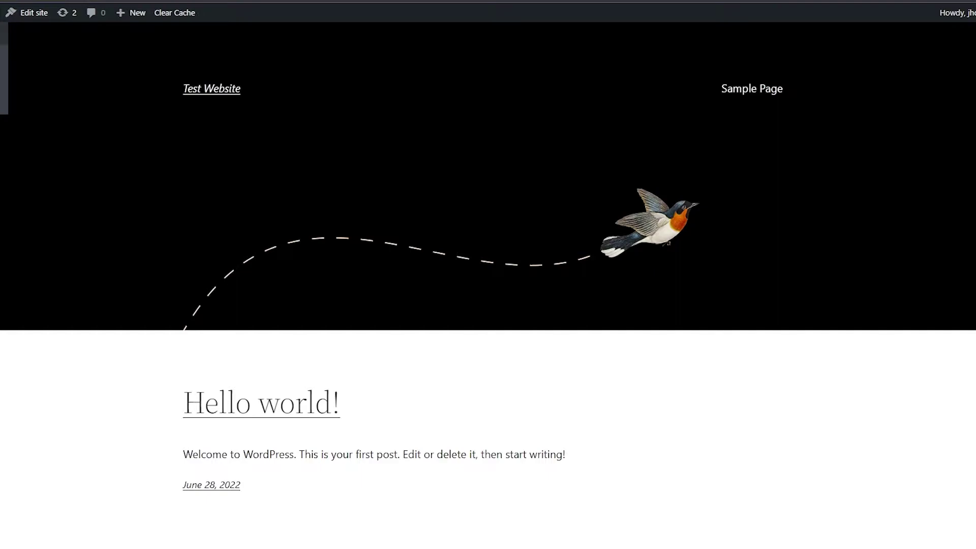
mouse_move(31, 16)
left_click(37, 36)
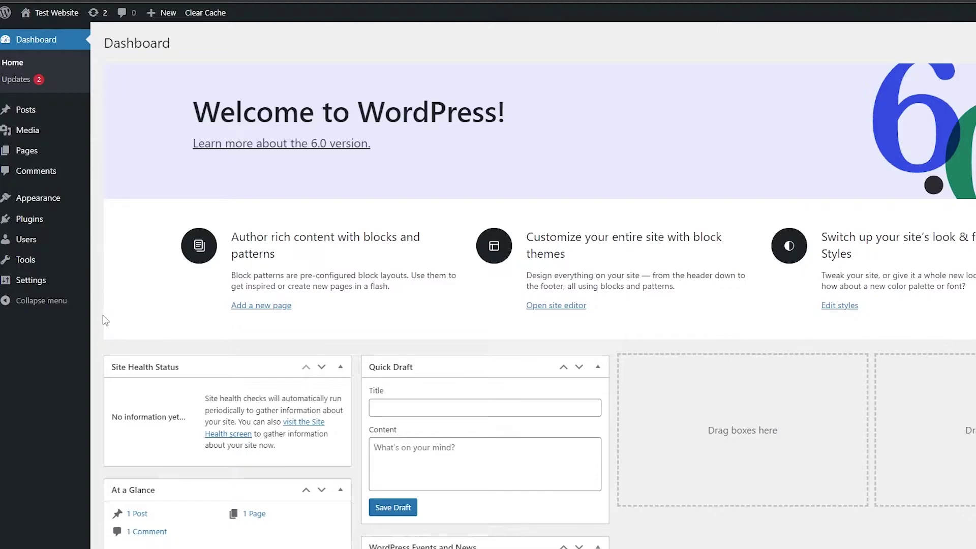
mouse_move(35, 221)
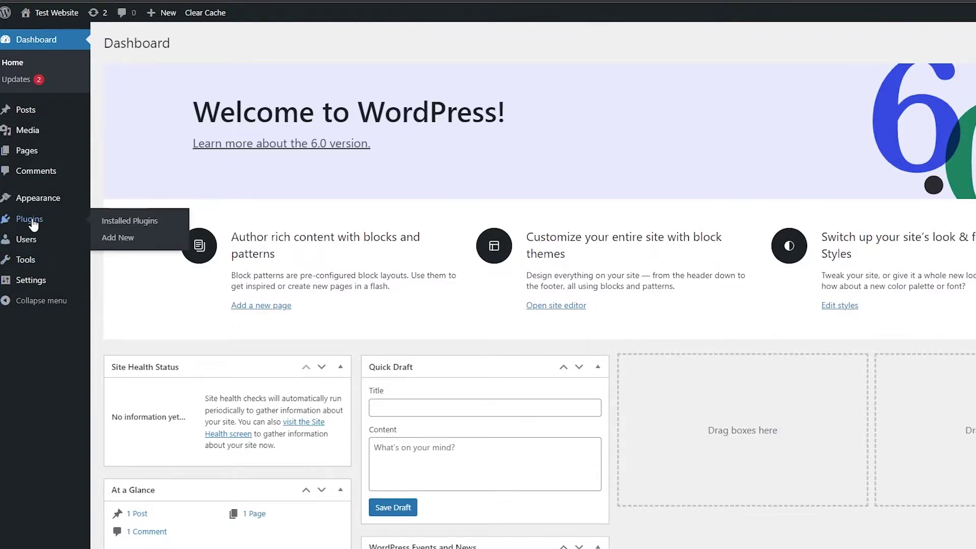
left_click(33, 224)
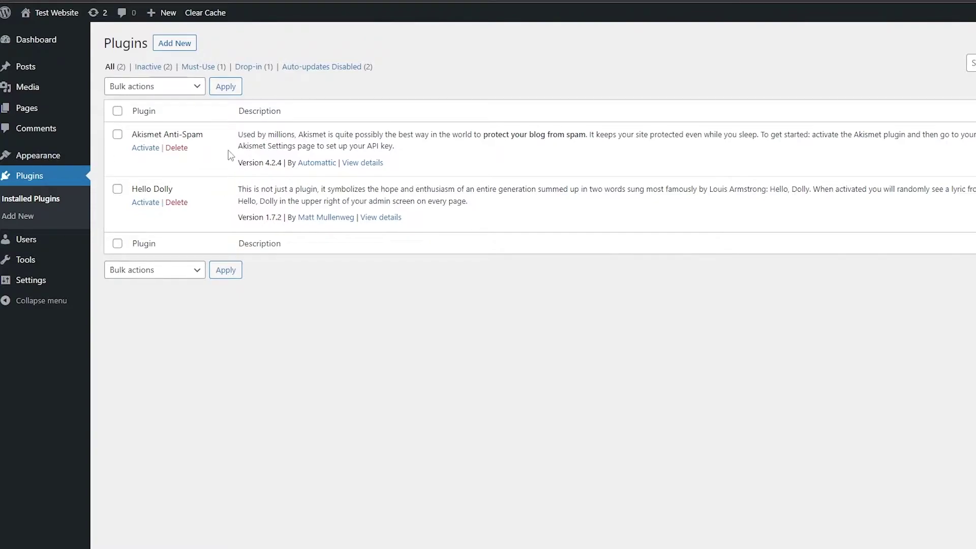
Step: Select Akismet and Hello Dolly, choose bulk Activate, then go to the Add Plugins page
left_click(118, 111)
left_click(196, 88)
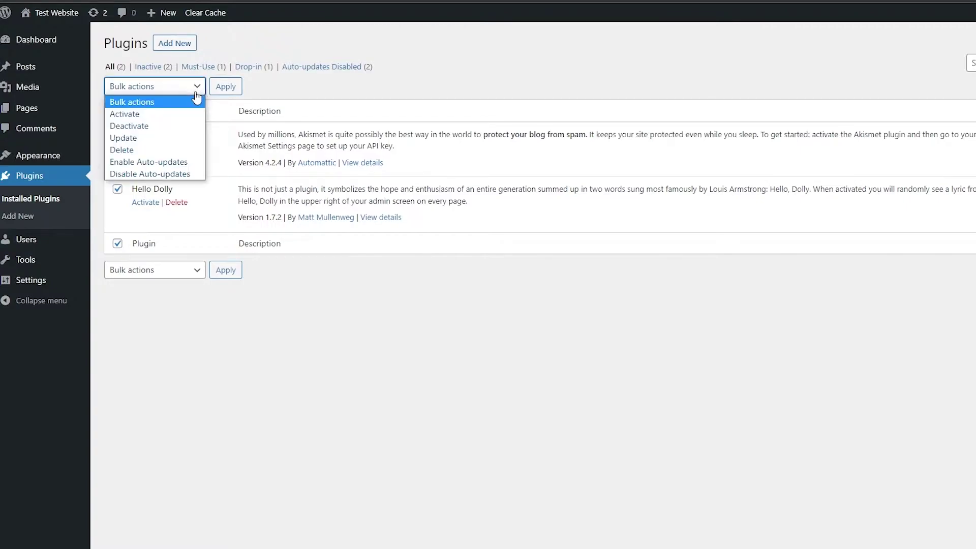
left_click(177, 115)
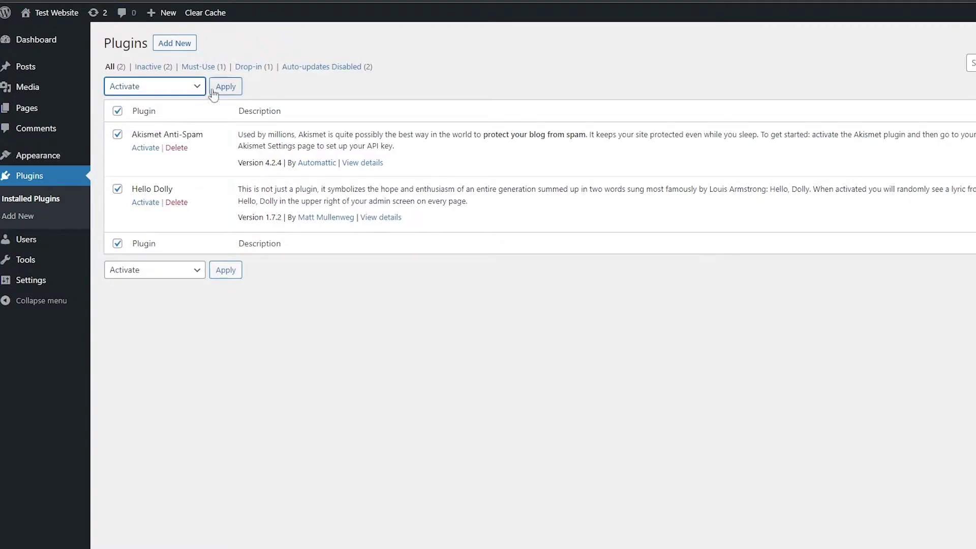
left_click(396, 373)
left_click(169, 50)
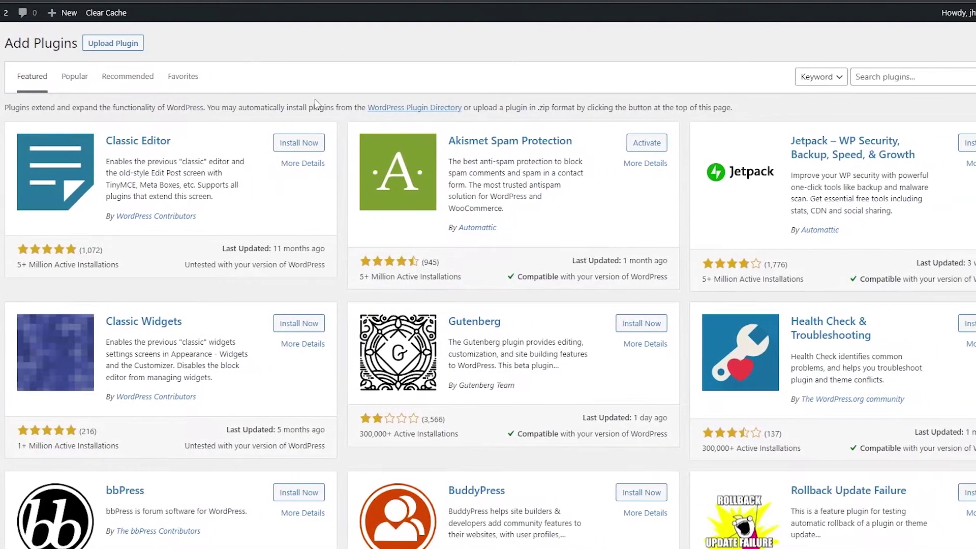
Step: Browse the featured plugins, then switch to the Popular plugins list
scroll(356, 239, "down", 8)
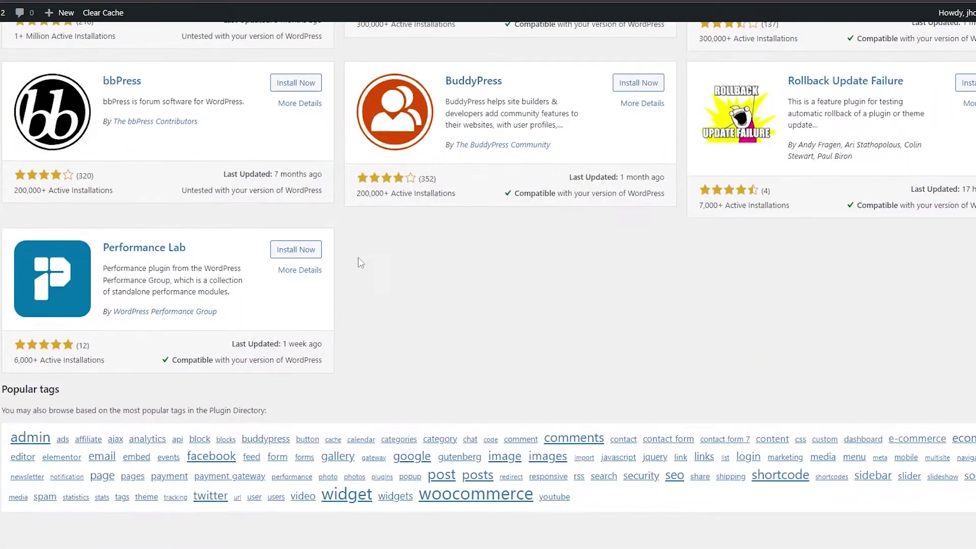
scroll(358, 260, "up", 8)
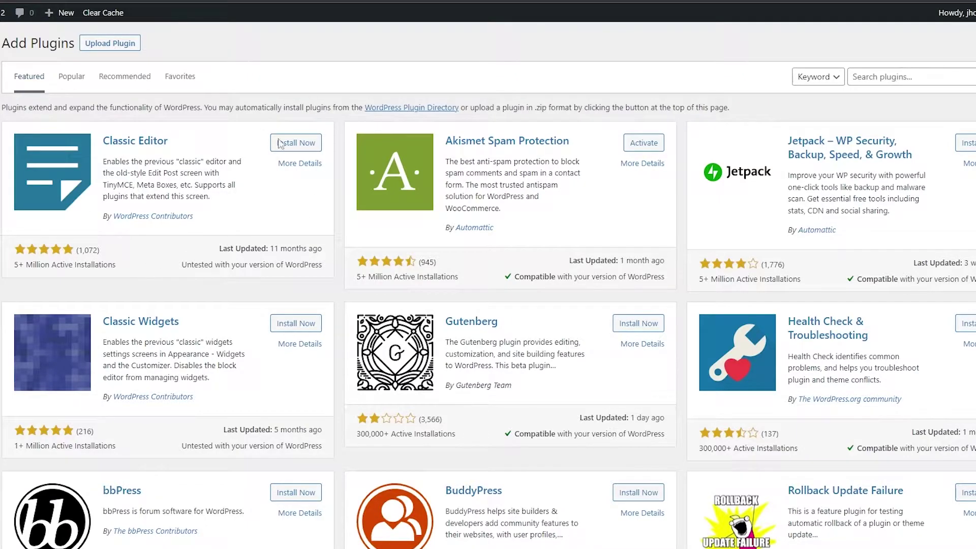
scroll(305, 223, "down", 4)
scroll(303, 224, "up", 4)
scroll(595, 361, "down", 3)
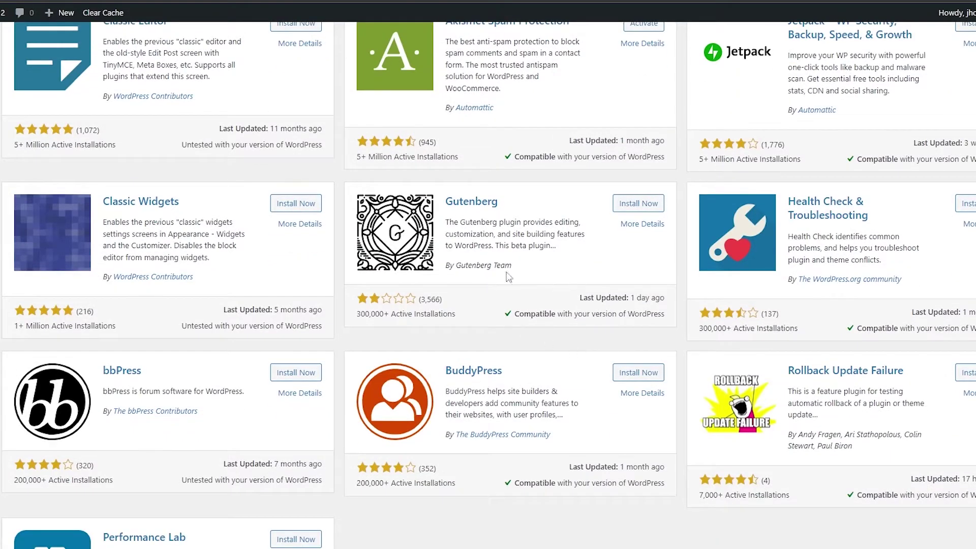
scroll(481, 288, "up", 3)
left_click(67, 81)
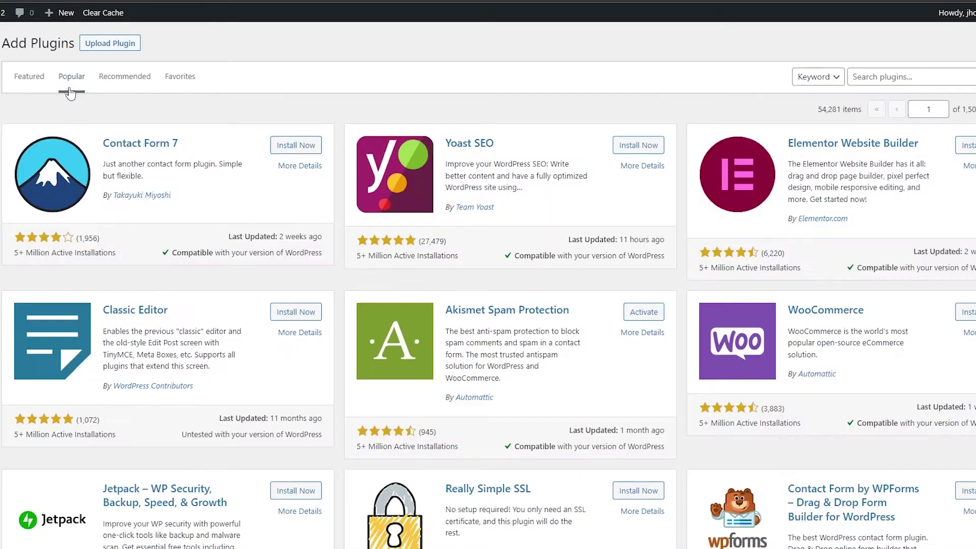
Step: Install the Elementor and WooCommerce plugins from the Popular list
scroll(907, 213, "down", 2)
scroll(360, 204, "down", 15)
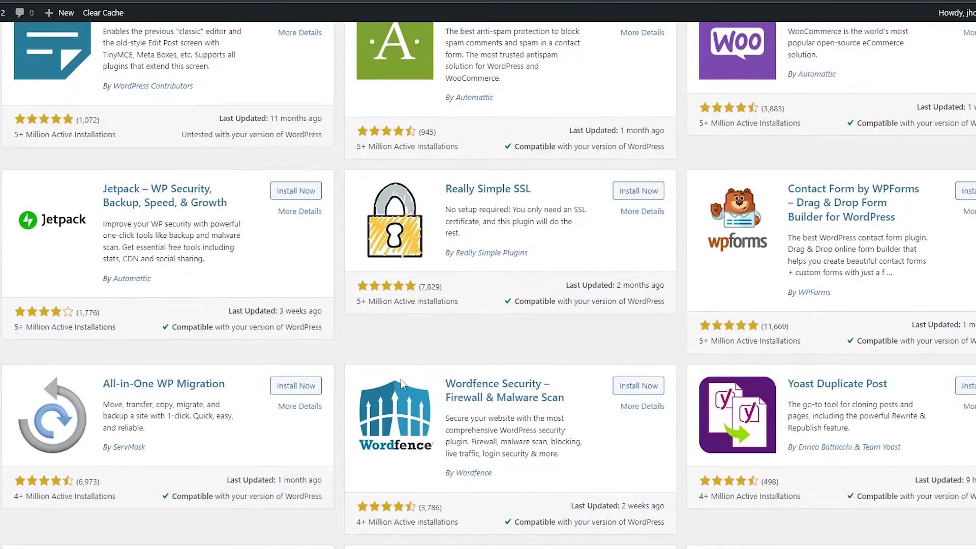
scroll(345, 433, "up", 15)
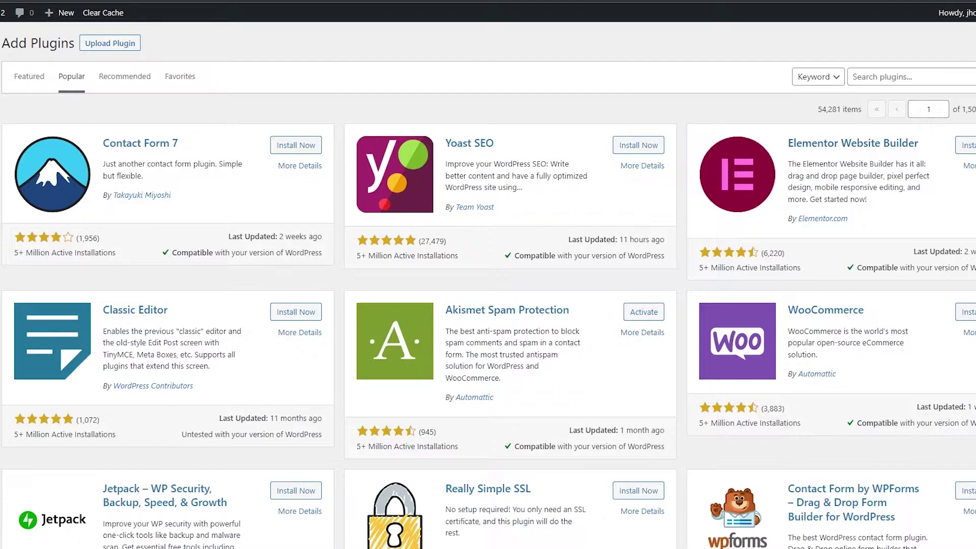
left_click(970, 147)
scroll(968, 312, "down", 8)
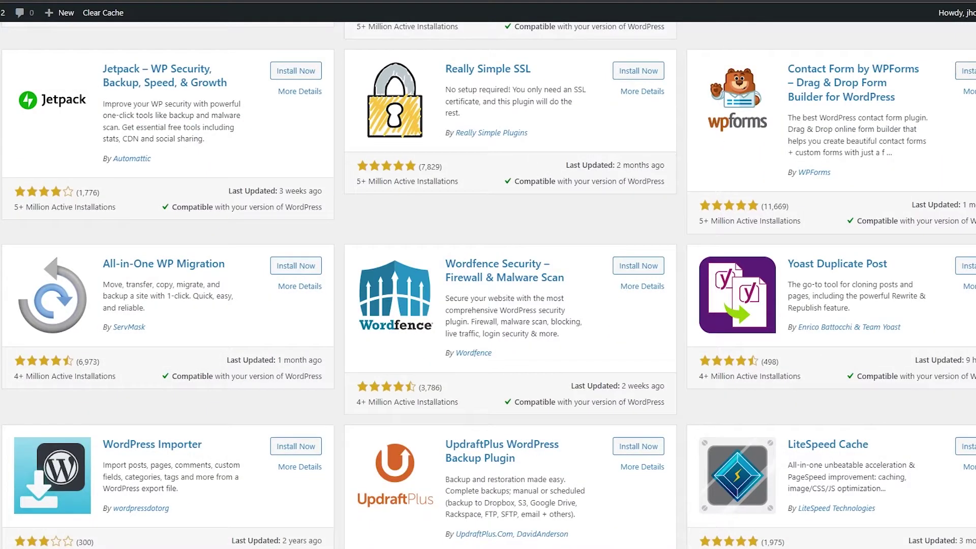
scroll(927, 158, "down", 4)
scroll(926, 158, "up", 13)
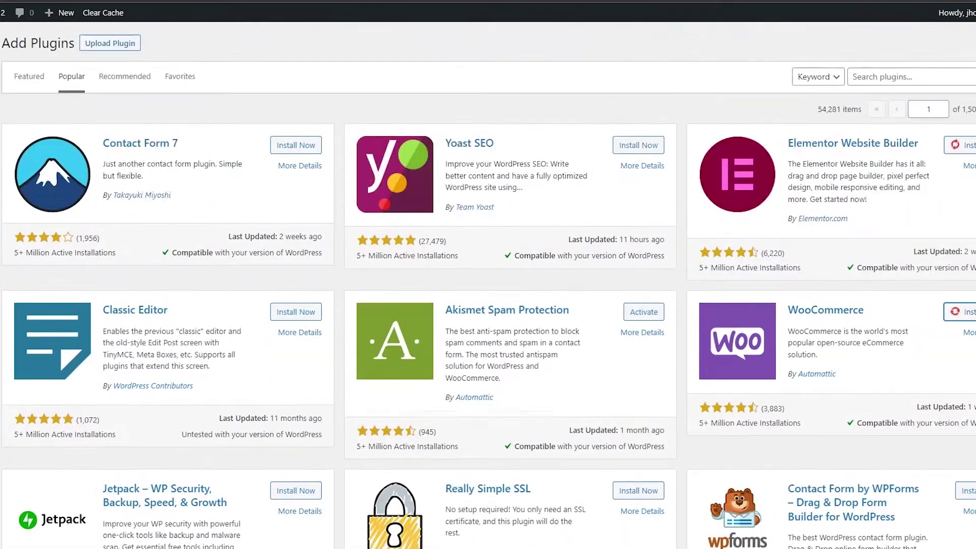
left_click(904, 77)
Step: Search plugins for 'astra' and install Starter Templates
type("astra")
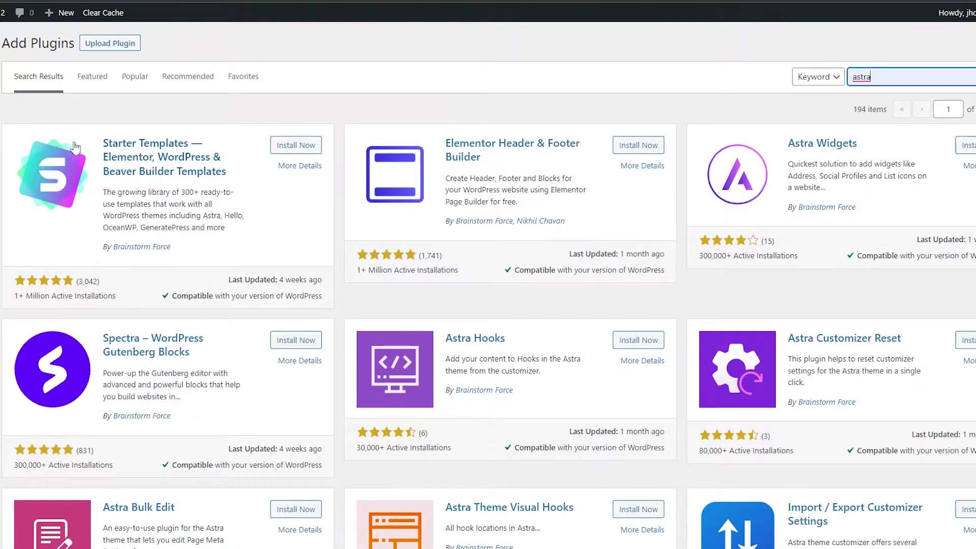
left_click(286, 147)
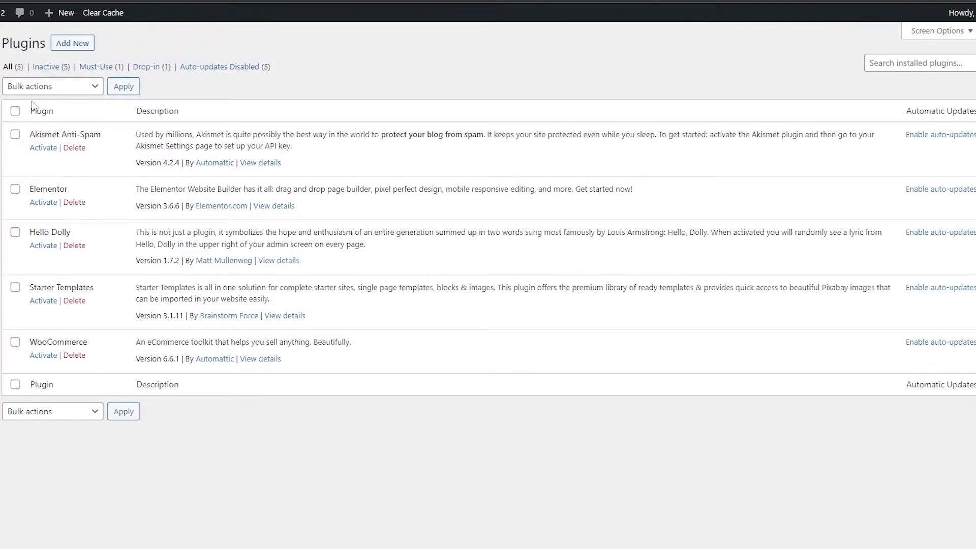
Step: Select all five installed plugins and bulk-activate them
left_click(15, 111)
left_click(94, 88)
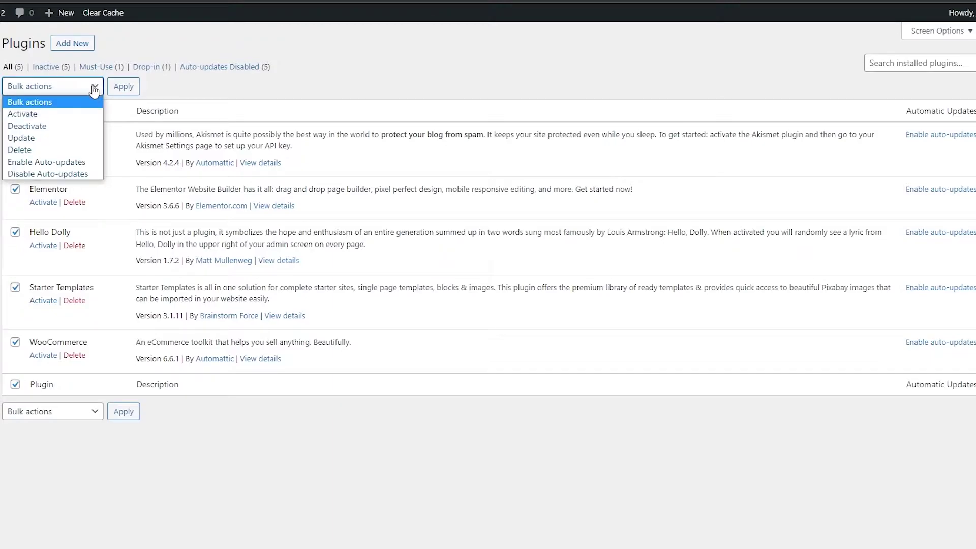
left_click(122, 92)
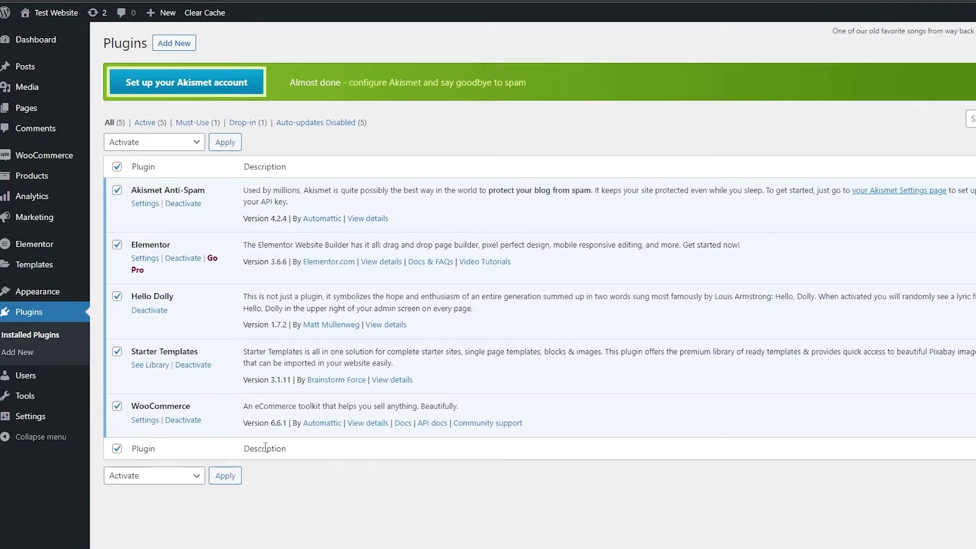
mouse_move(35, 158)
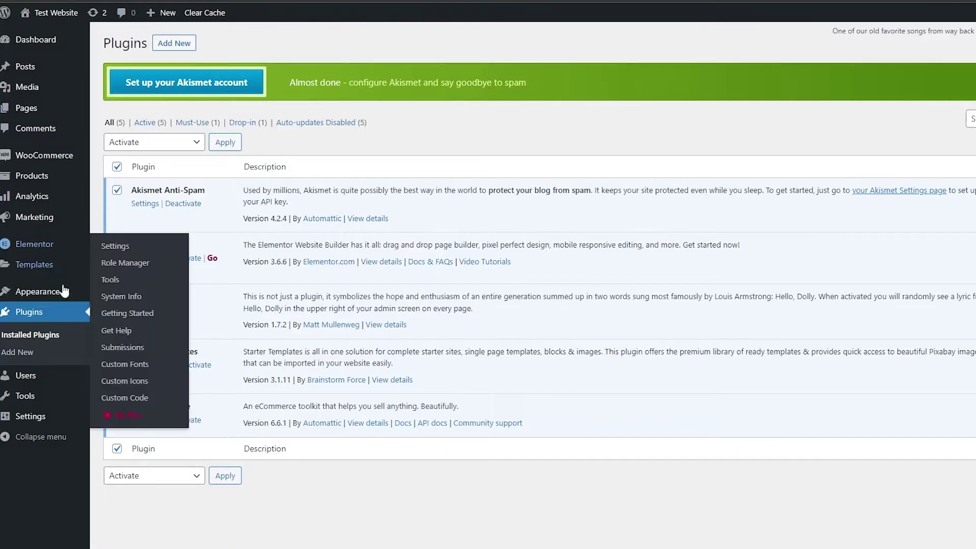
mouse_move(44, 269)
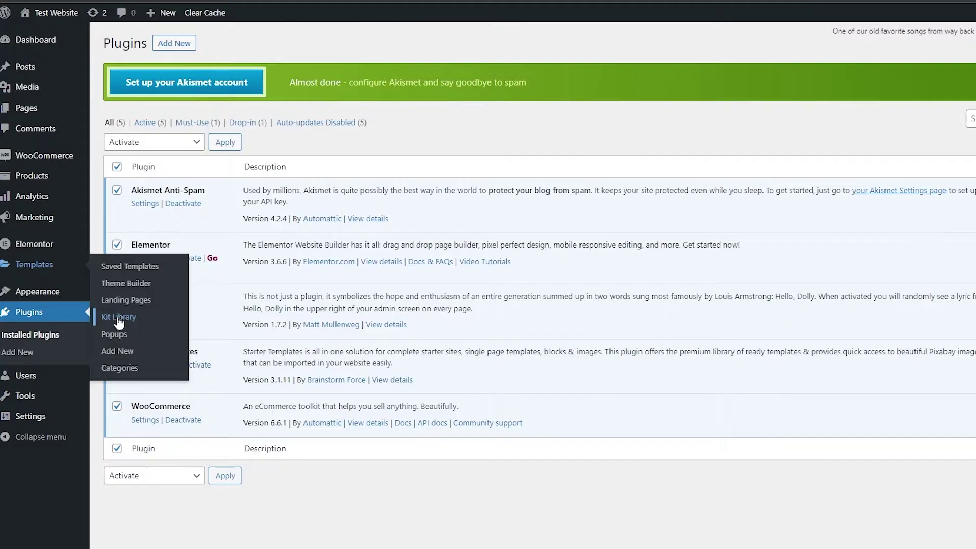
mouse_move(53, 295)
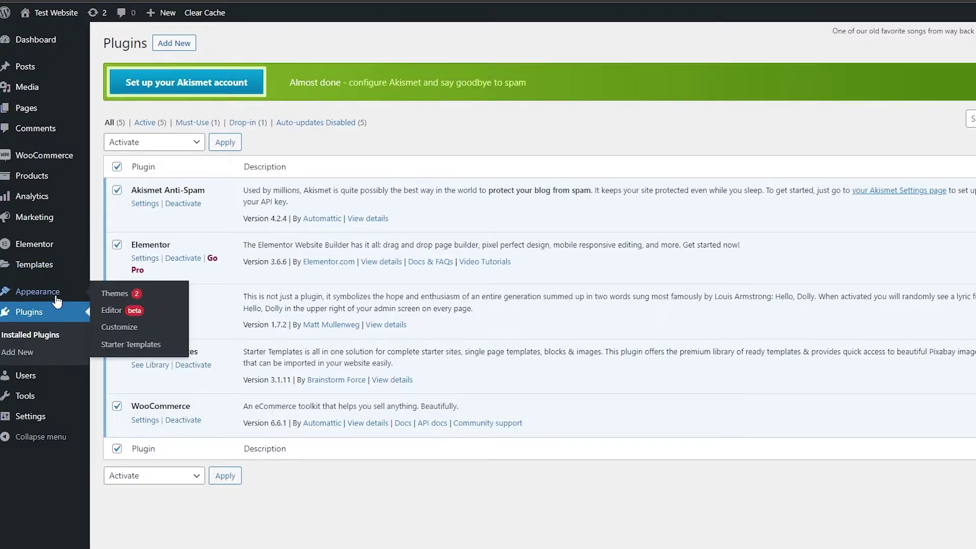
Step: Activate the Astra theme from Appearance > Themes
left_click(124, 297)
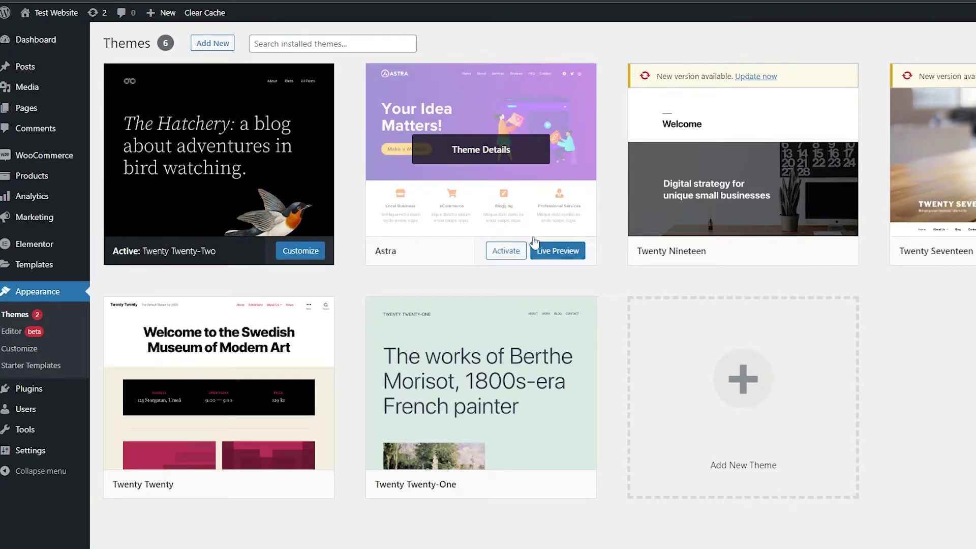
mouse_move(506, 256)
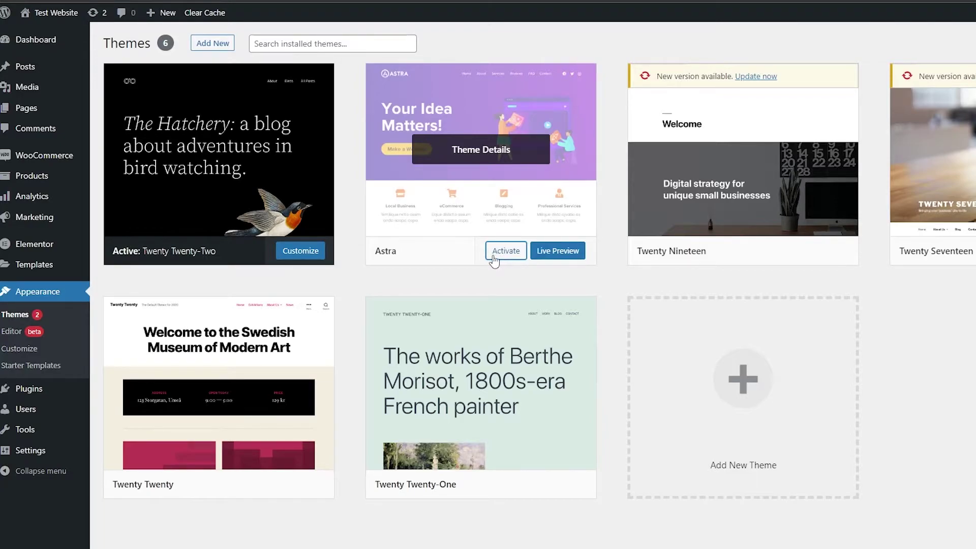
left_click(493, 260)
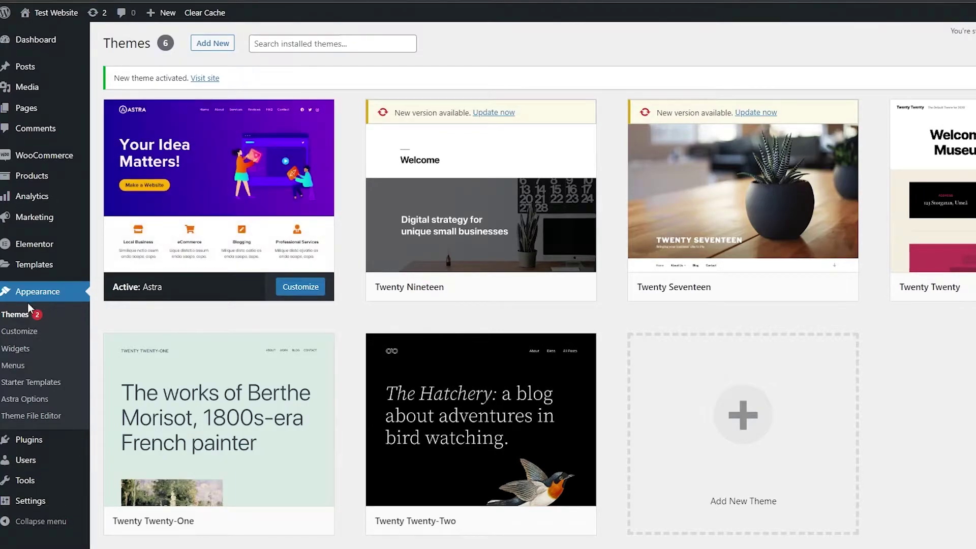
left_click(40, 389)
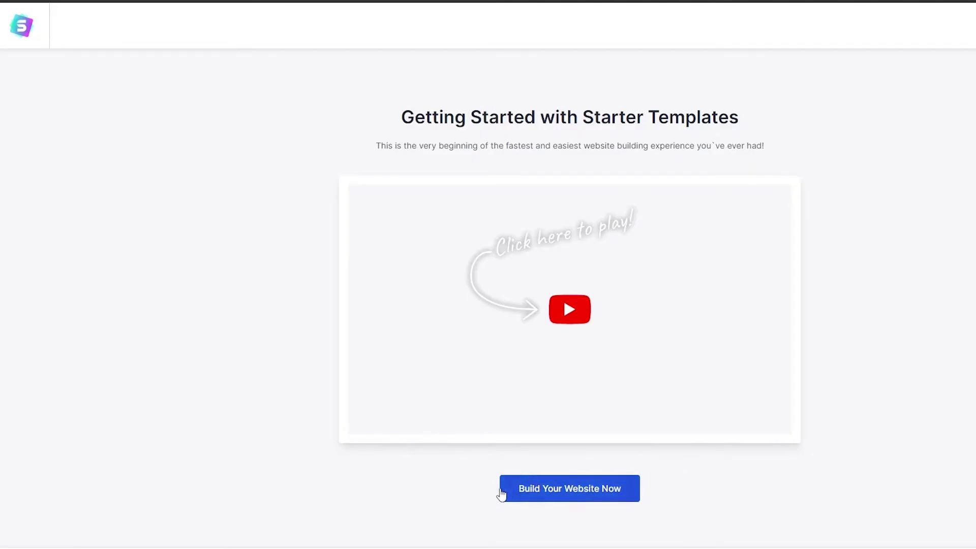
Step: Start building the site with Elementor as the page builder and browse template categories
left_click(558, 493)
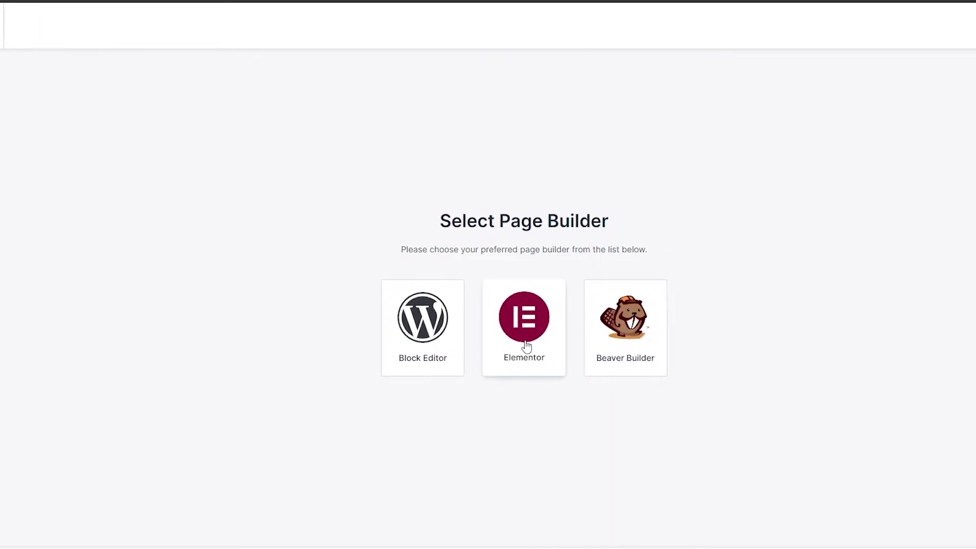
left_click(526, 343)
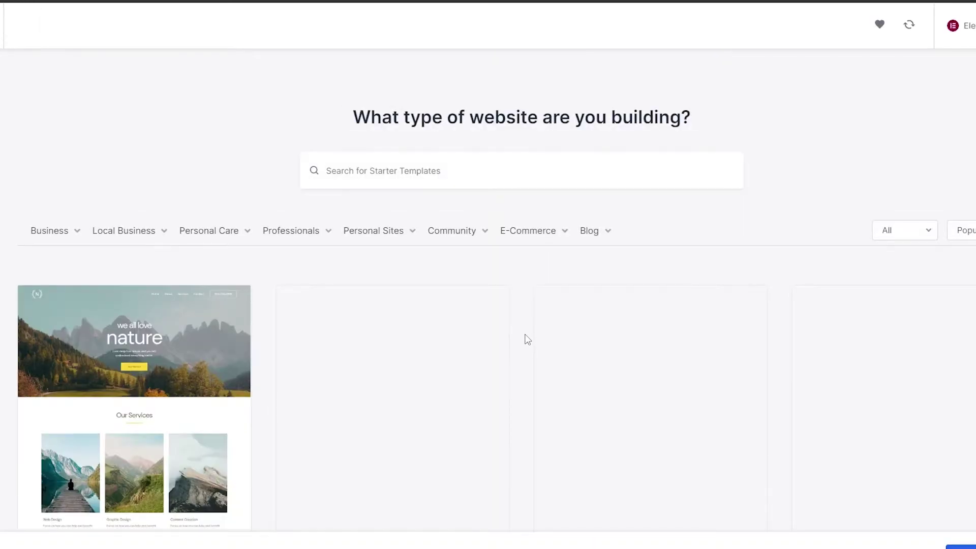
scroll(527, 339, "down", 8)
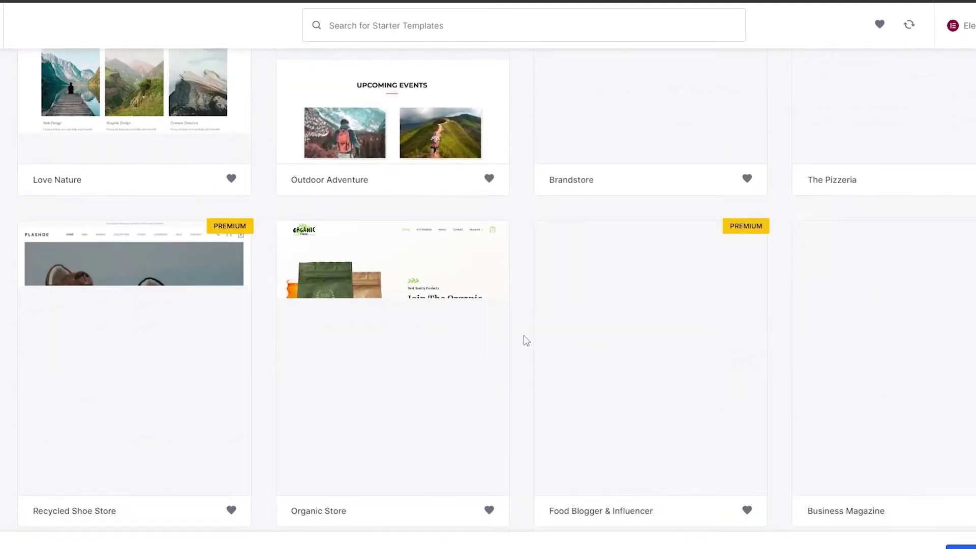
scroll(525, 340, "down", 1)
scroll(523, 340, "up", 7)
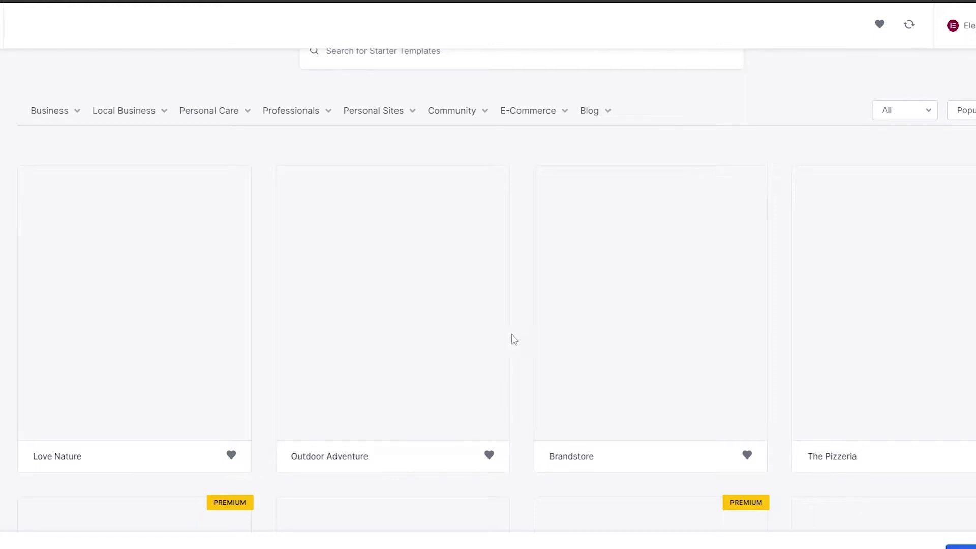
scroll(496, 131, "up", 2)
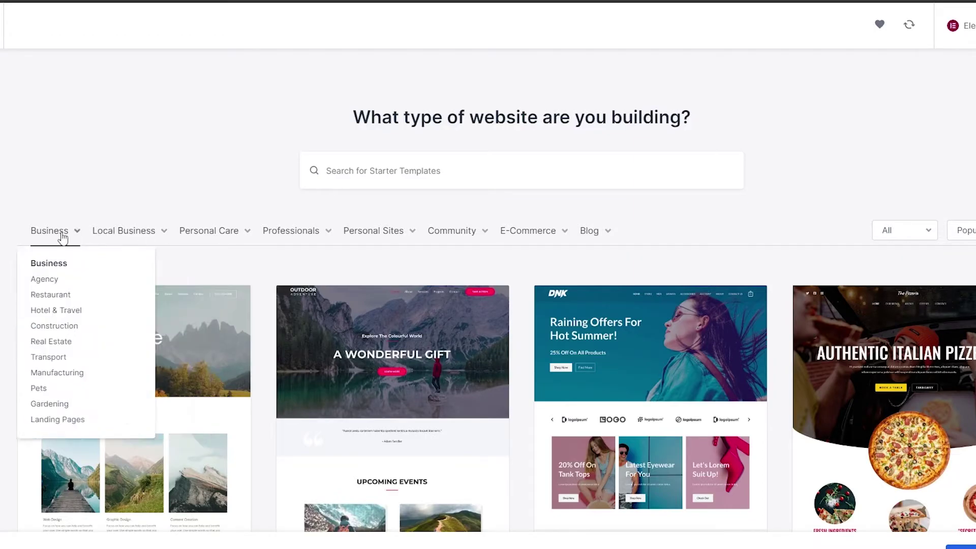
mouse_move(227, 241)
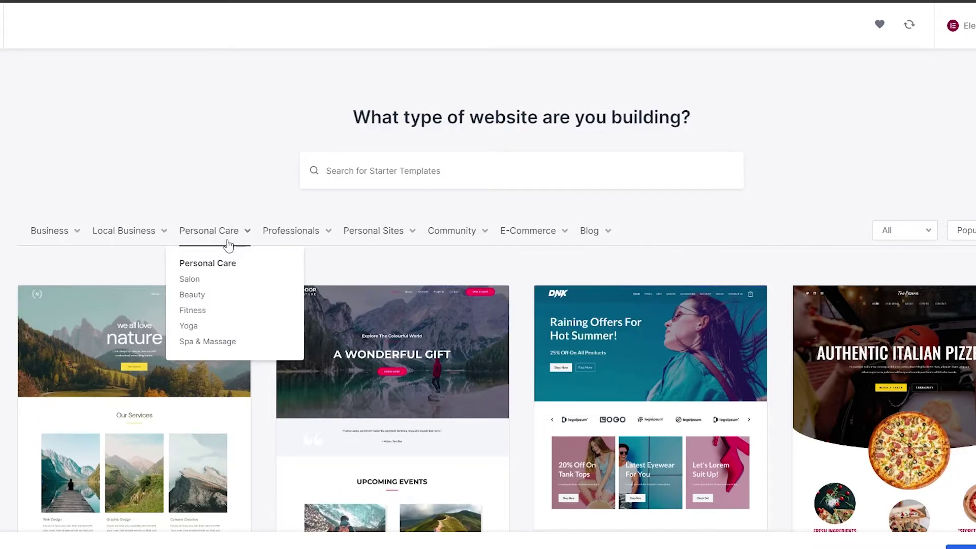
mouse_move(75, 235)
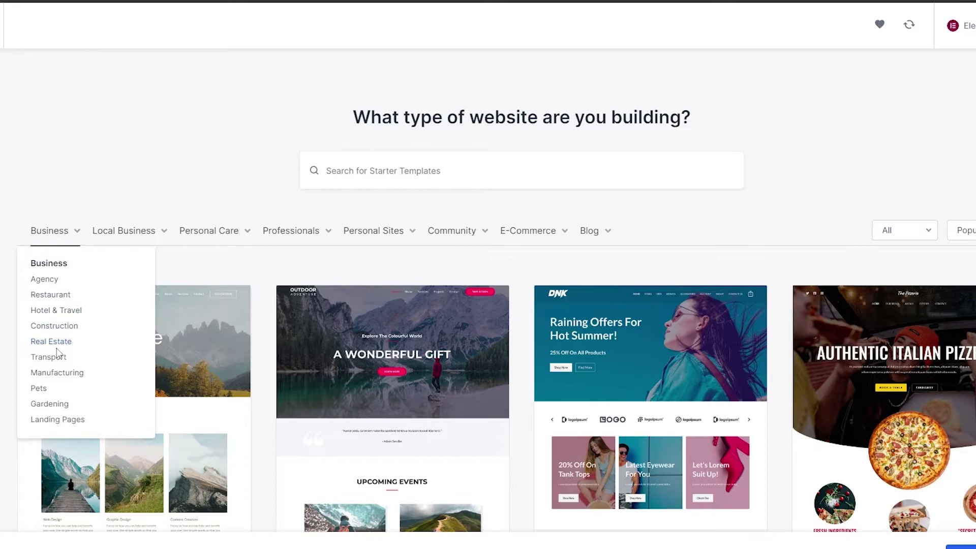
mouse_move(107, 238)
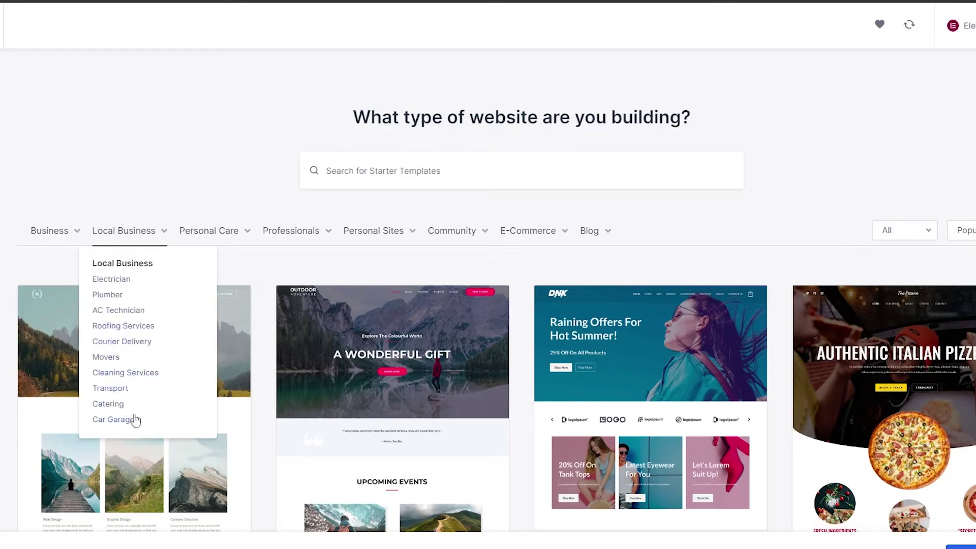
mouse_move(534, 231)
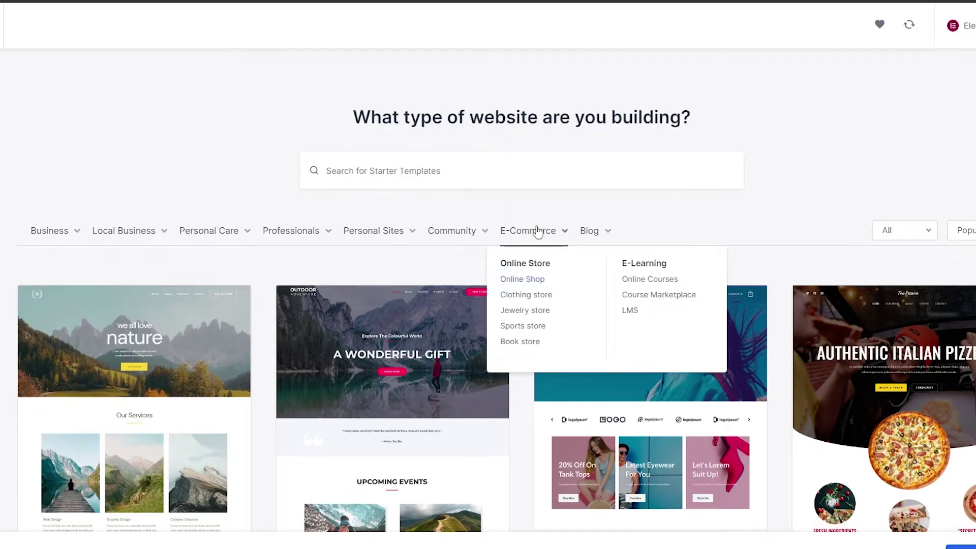
Step: Filter to clothing store templates and choose Brandstore
left_click(518, 295)
scroll(519, 301, "down", 3)
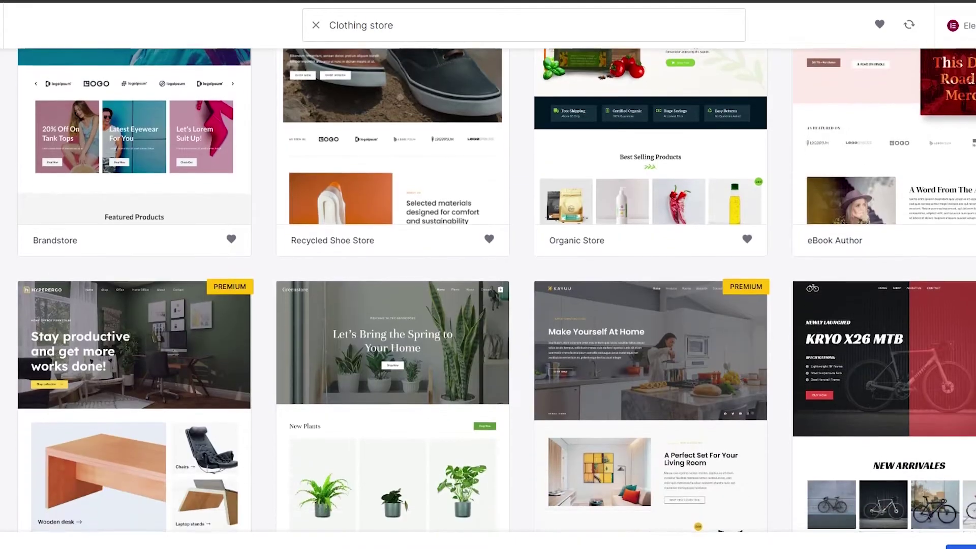
scroll(495, 289, "down", 8)
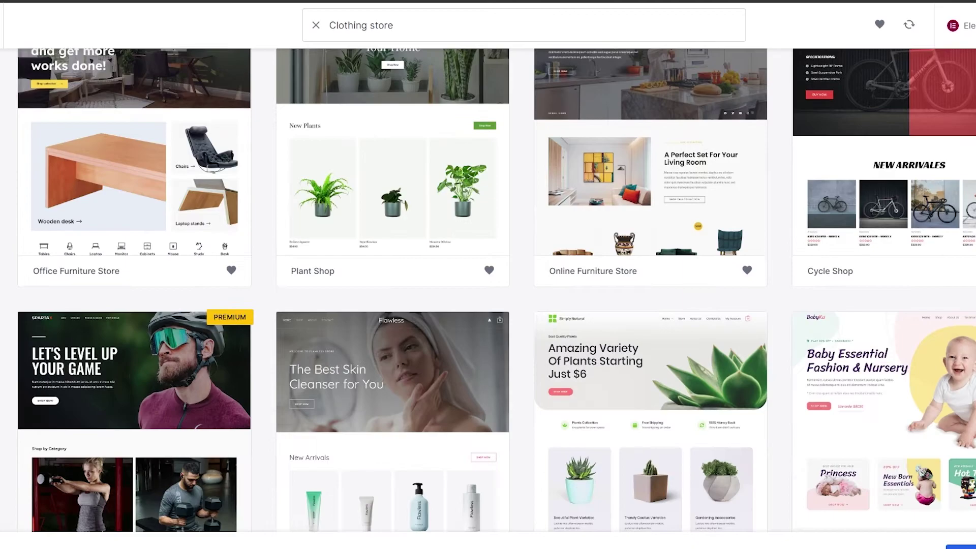
scroll(495, 289, "up", 10)
scroll(496, 289, "up", 5)
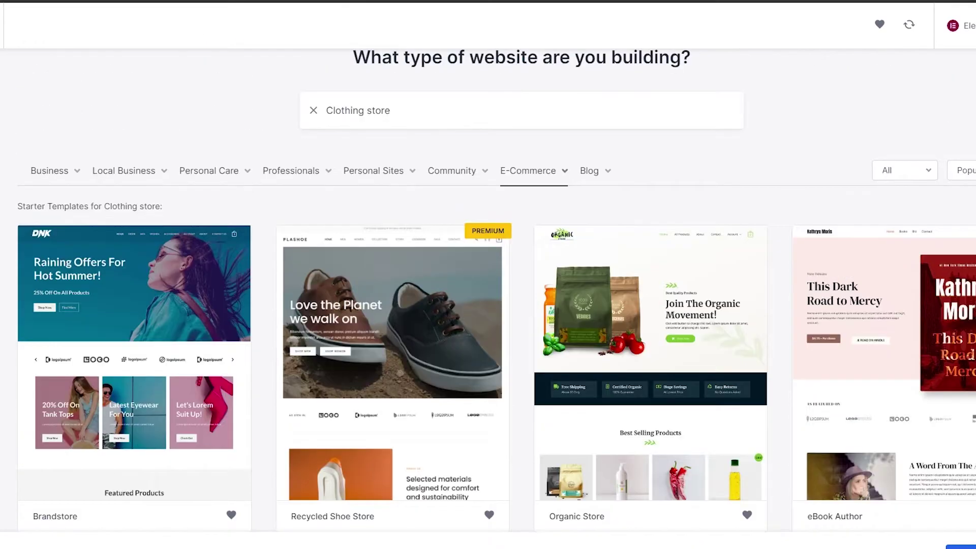
scroll(142, 356, "down", 4)
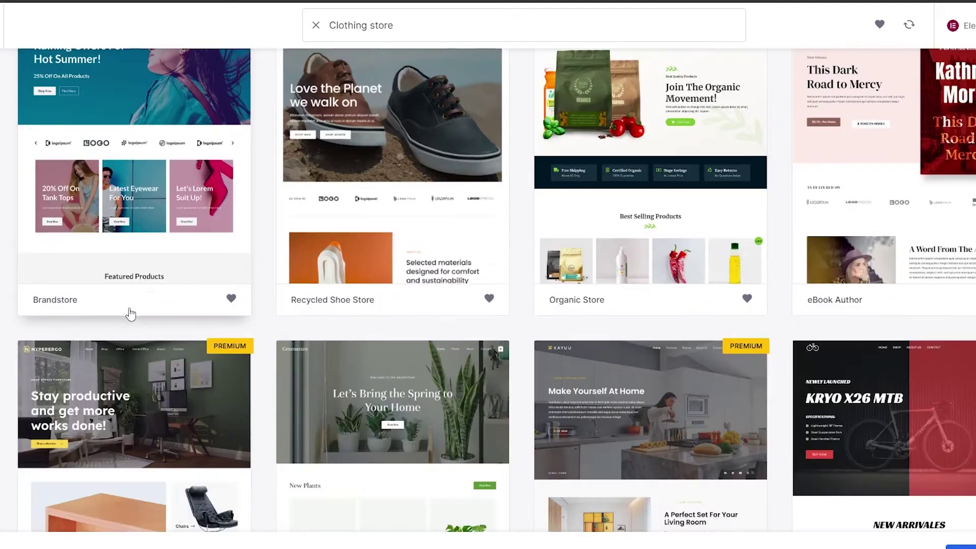
scroll(125, 302, "up", 2)
left_click(124, 301)
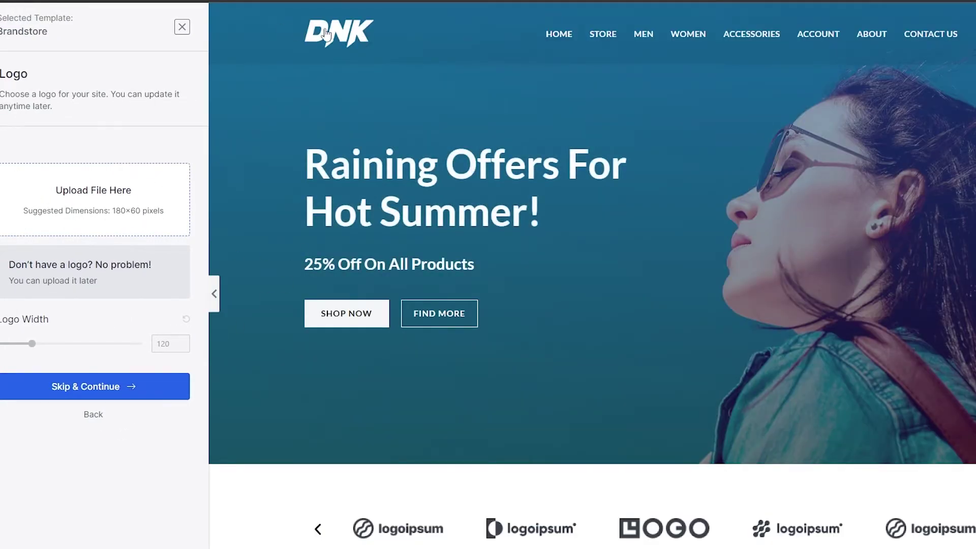
Step: Skip the logo, keep default colours and fonts, build the Brandstore site, and view it
left_click(131, 389)
scroll(124, 457, "down", 1)
left_click(116, 520)
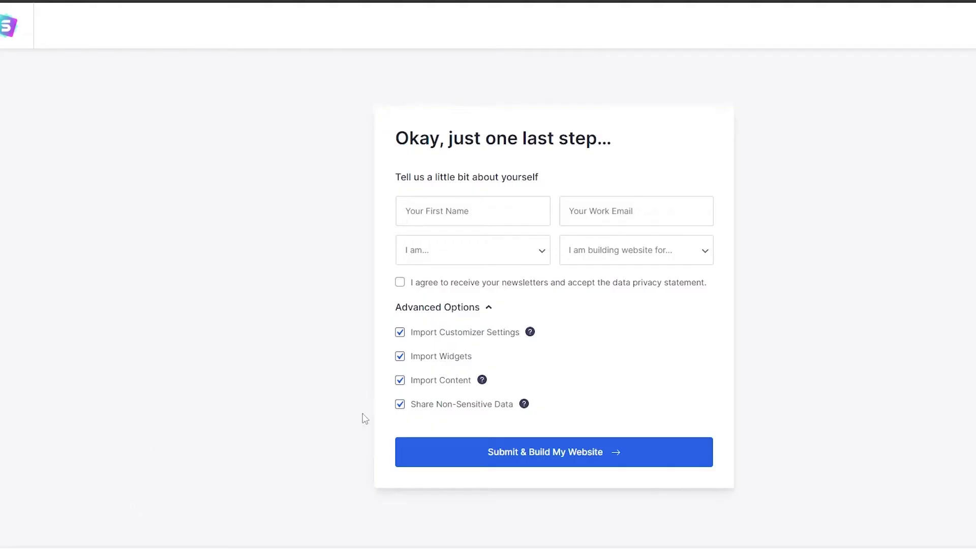
left_click(520, 451)
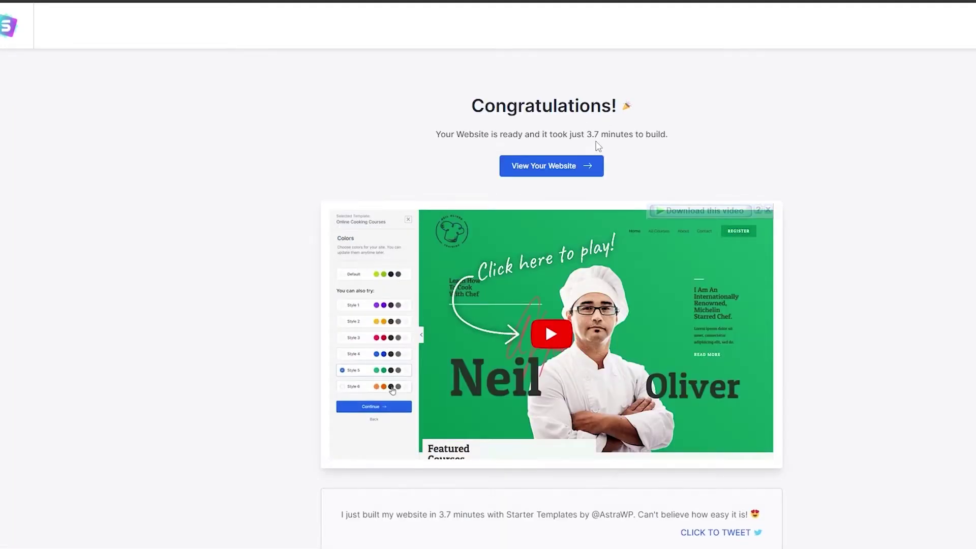
double_click(588, 136)
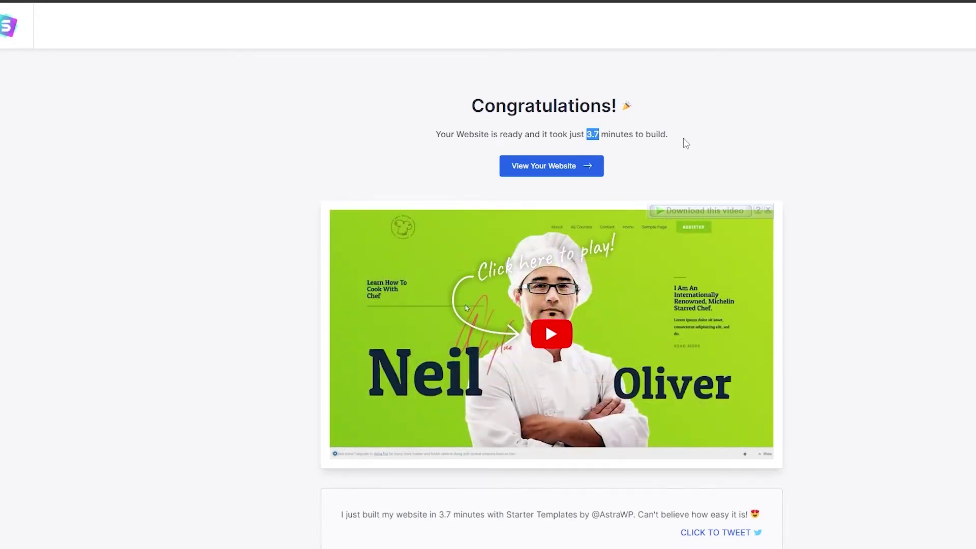
left_click(542, 158)
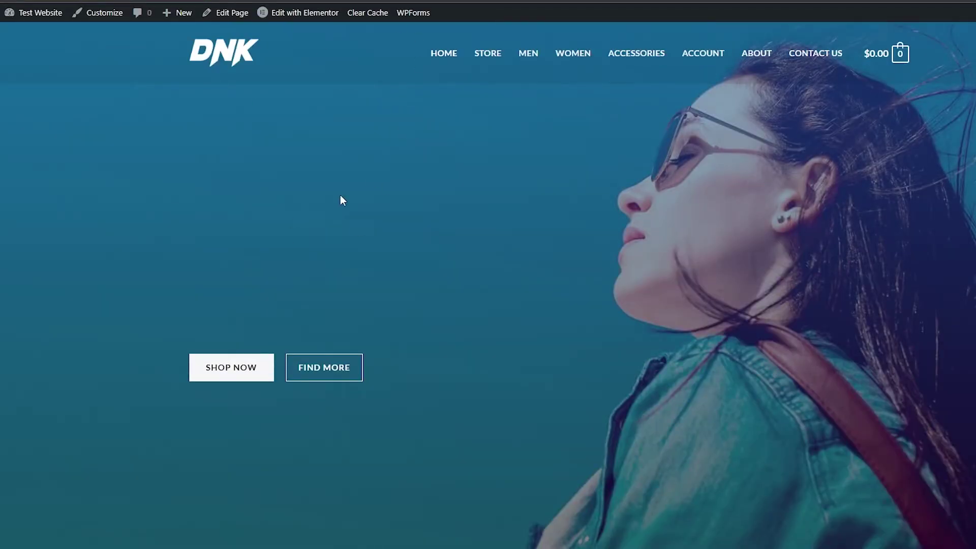
Step: Scroll the new DNK store homepage down to Featured Products and back up
scroll(340, 194, "down", 12)
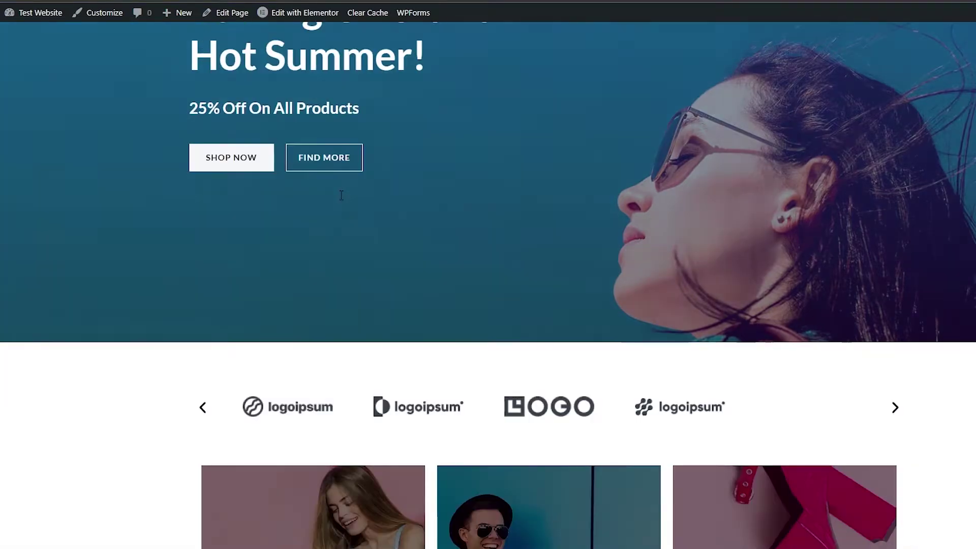
scroll(133, 257, "up", 5)
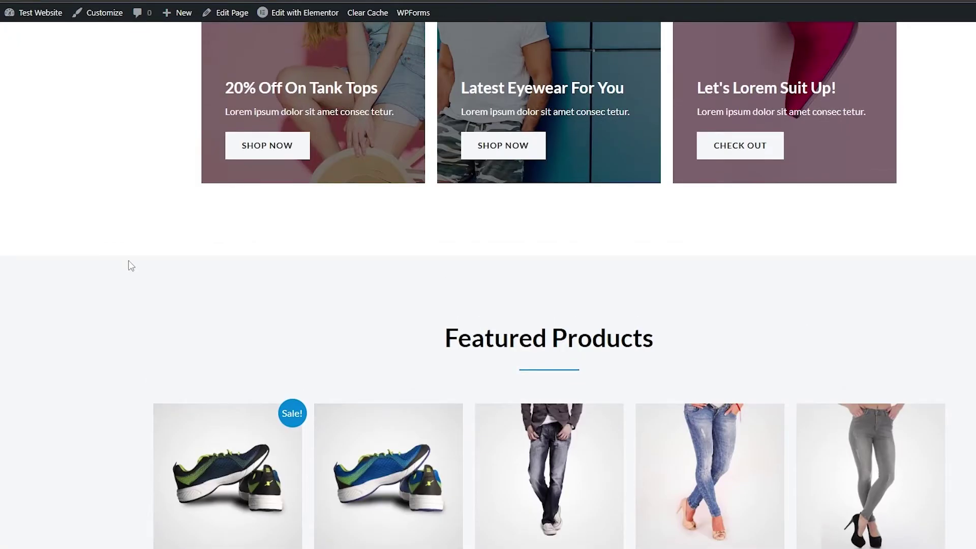
scroll(131, 265, "up", 5)
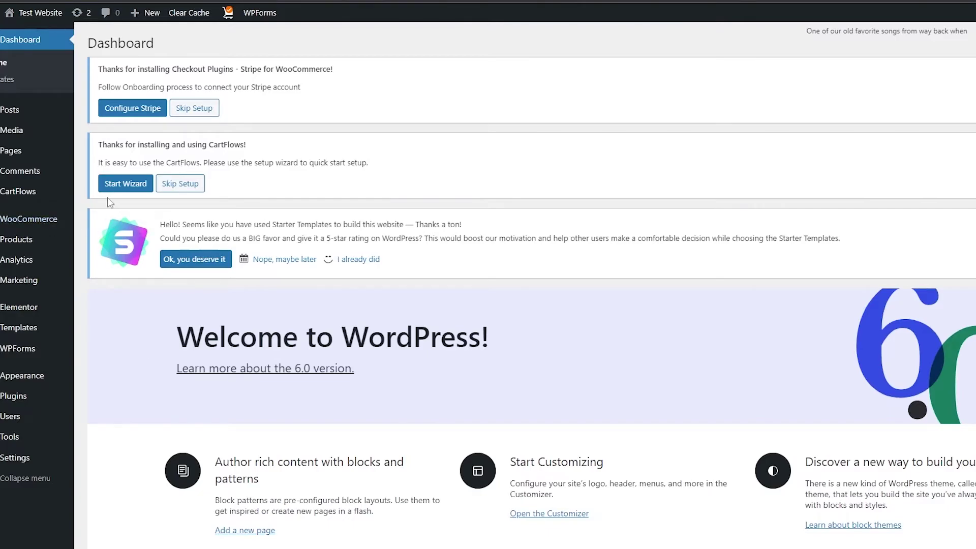
Step: Launch the WooCommerce setup wizard from WooCommerce > Home in the admin sidebar
mouse_move(15, 222)
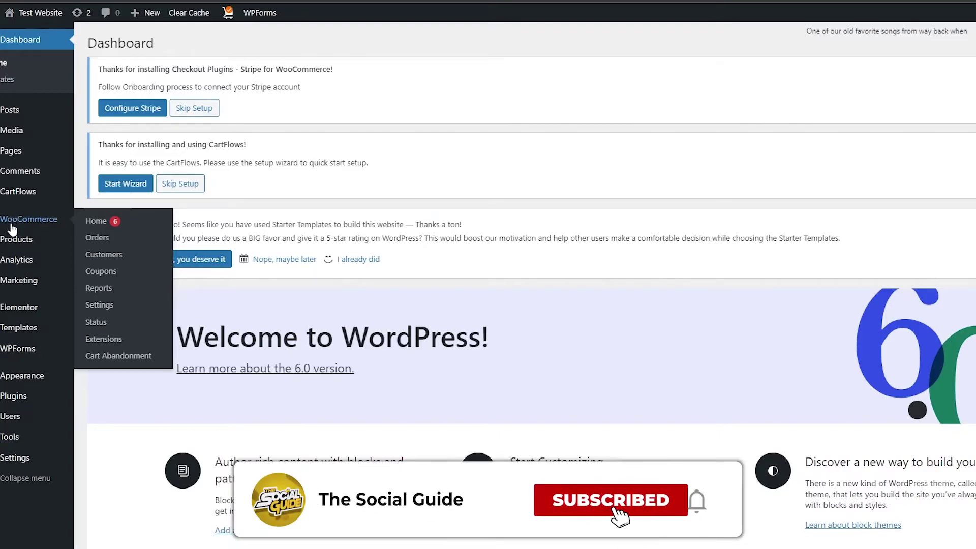
left_click(80, 220)
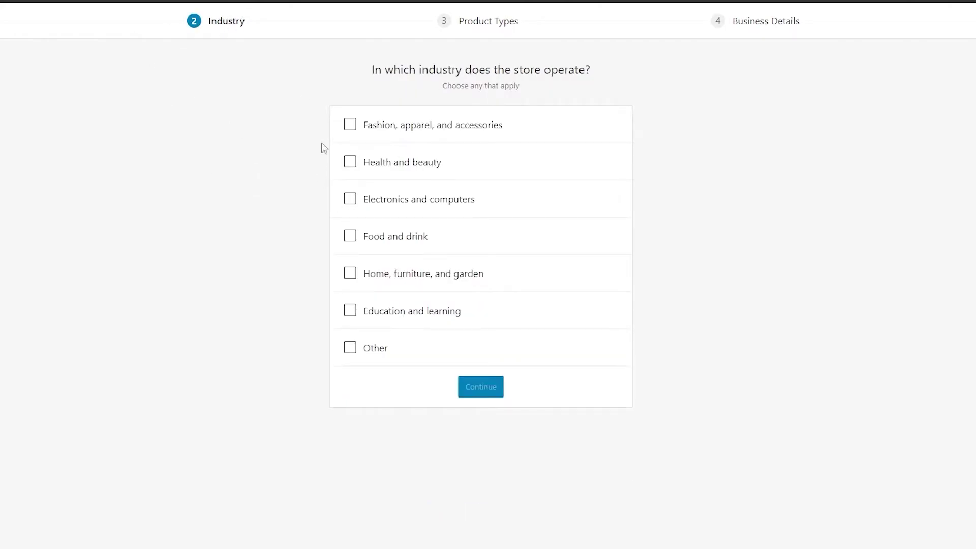
Step: Choose Fashion, apparel and accessories as the industry and Downloads as the only product type
left_click(349, 124)
left_click(480, 391)
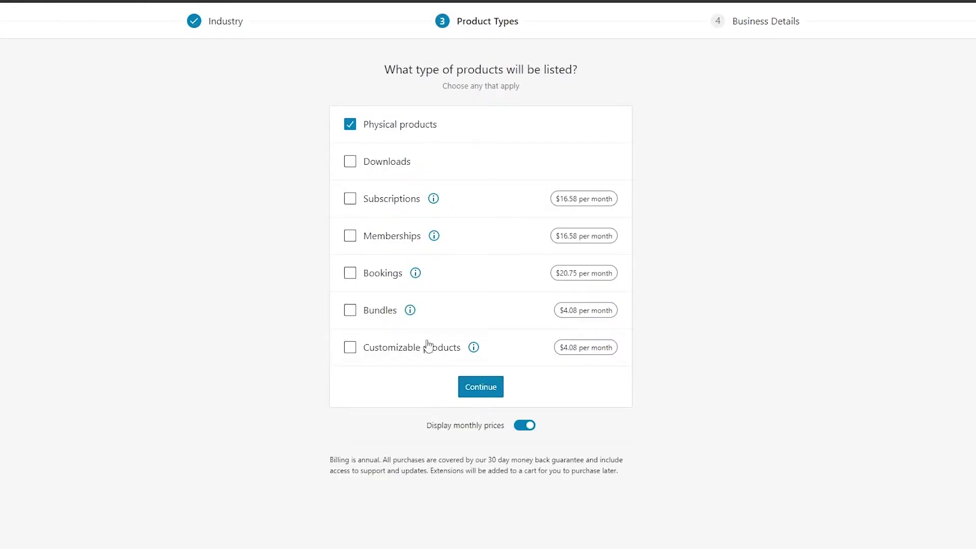
left_click(386, 162)
left_click(348, 126)
left_click(480, 387)
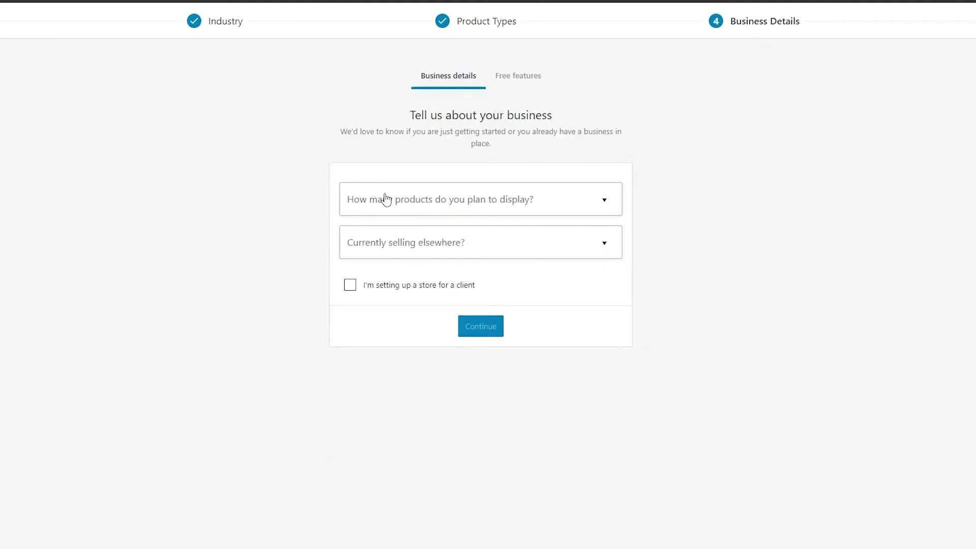
Step: Answer business details: no products yet, not selling elsewhere, not setting up for a client
left_click(547, 200)
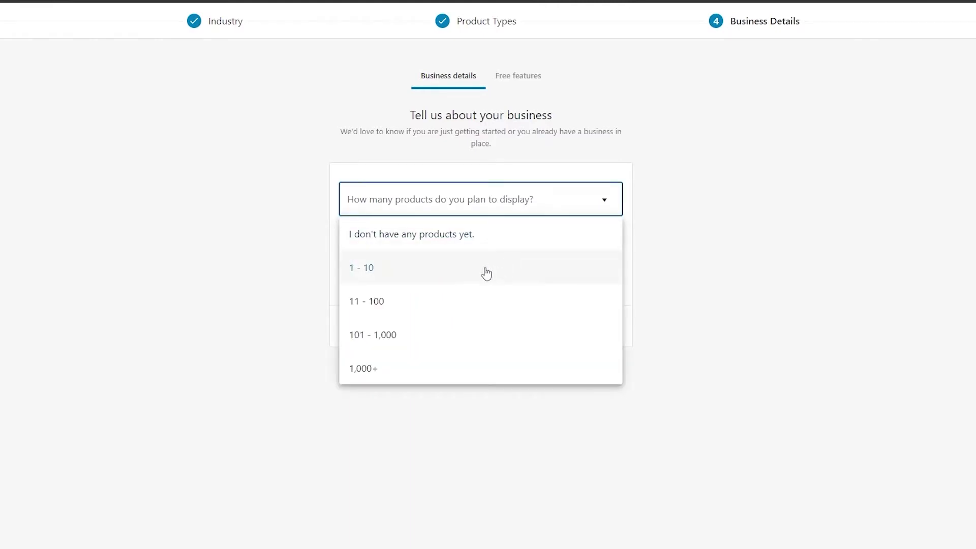
left_click(483, 245)
left_click(483, 246)
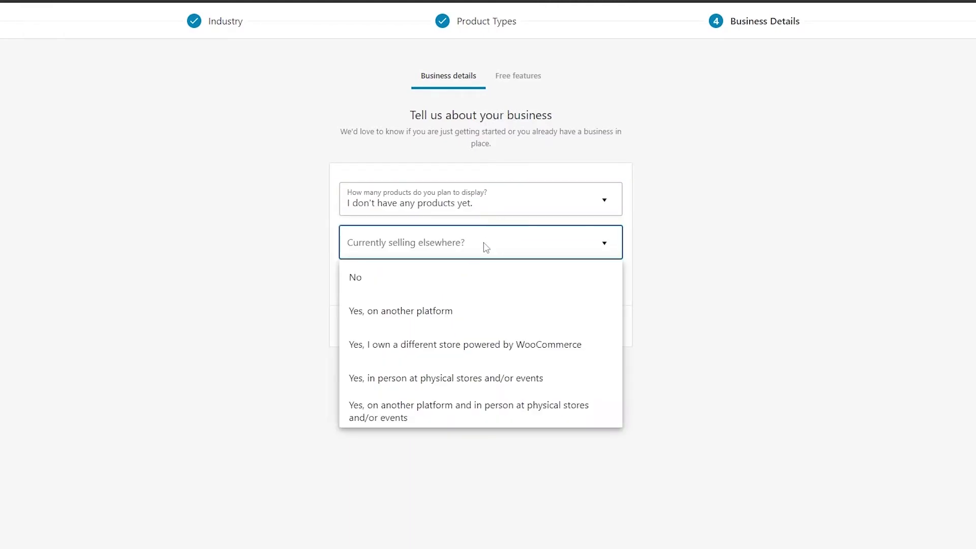
key("Down")
left_click(384, 274)
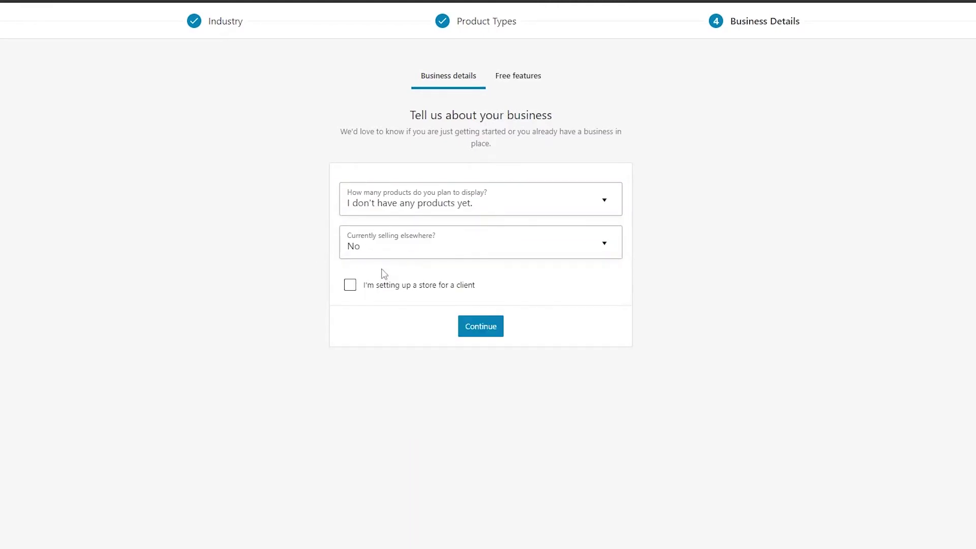
left_click(350, 285)
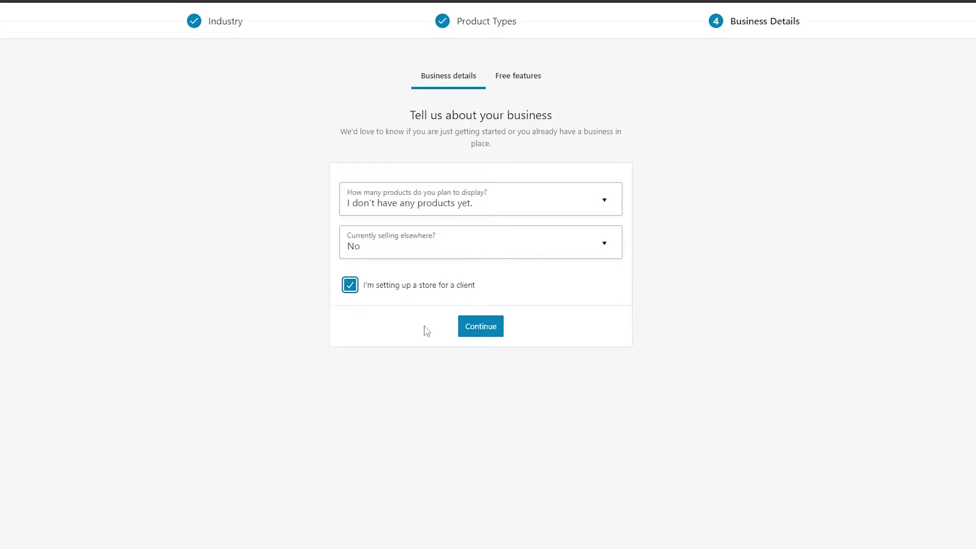
left_click(420, 285)
left_click(479, 331)
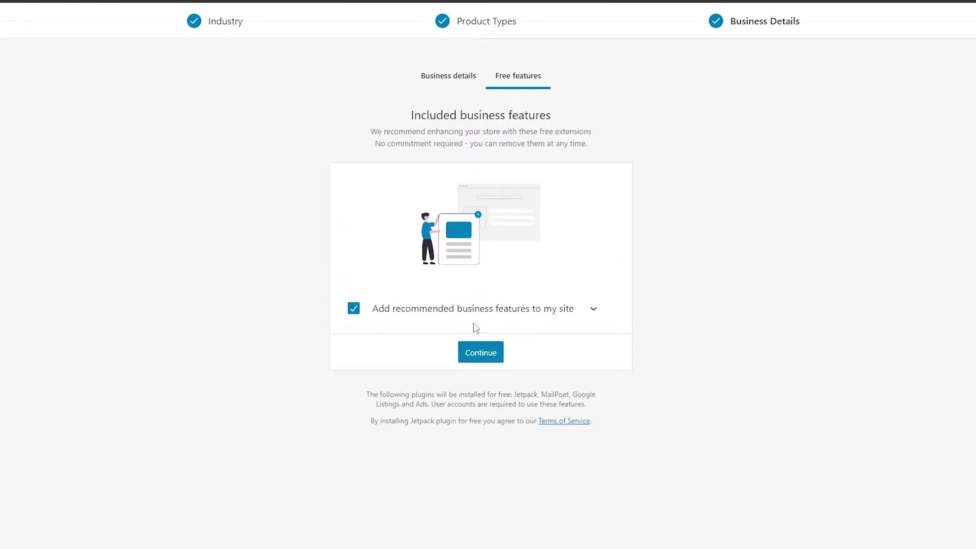
Step: Decline all the recommended free extensions
left_click(599, 309)
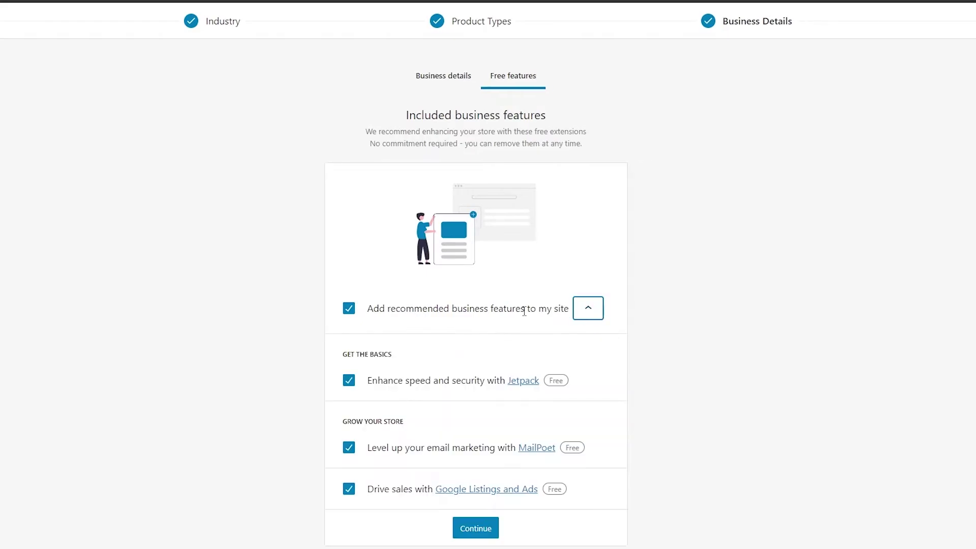
scroll(468, 312, "down", 1)
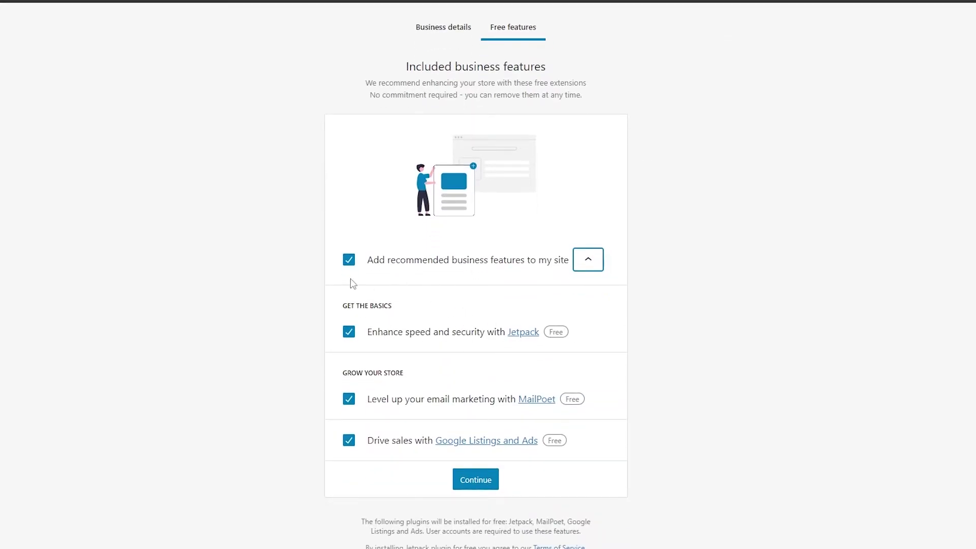
left_click(349, 259)
scroll(365, 295, "up", 1)
Step: Continue to the Choose a theme step and browse the available themes
left_click(478, 540)
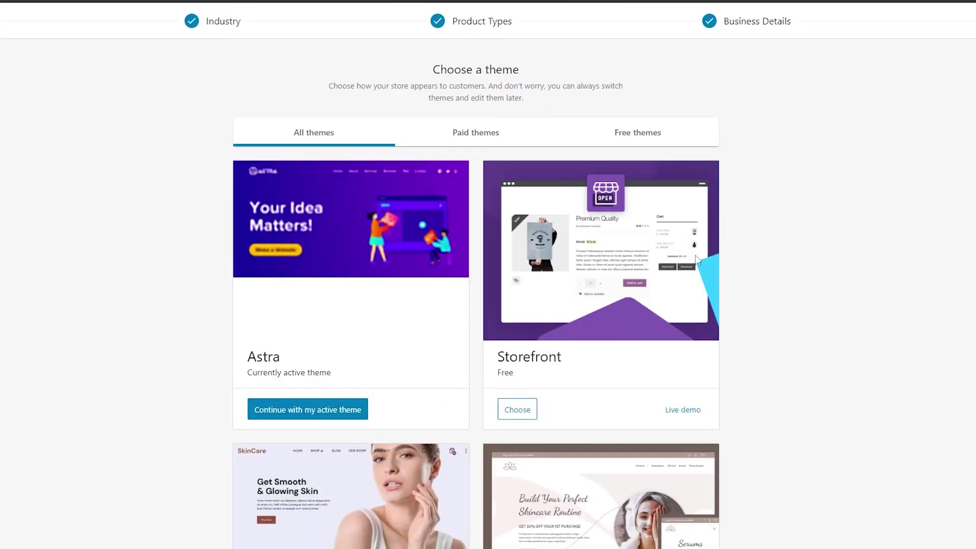
scroll(471, 259, "down", 2)
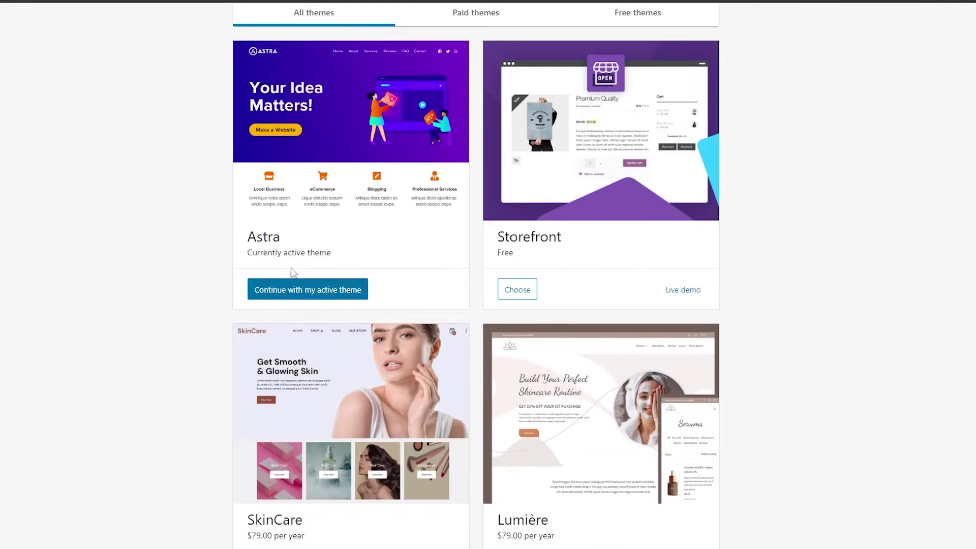
scroll(422, 315, "up", 1)
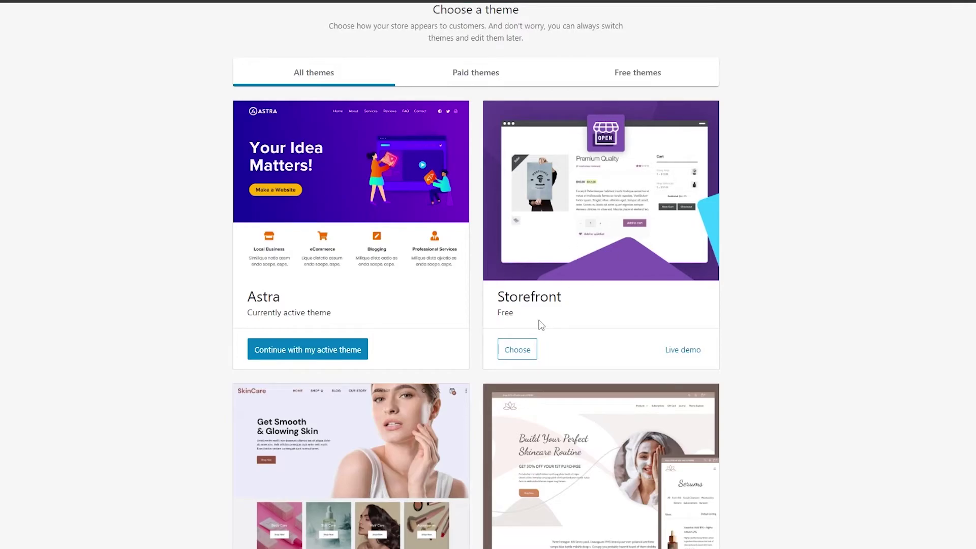
scroll(540, 325, "down", 11)
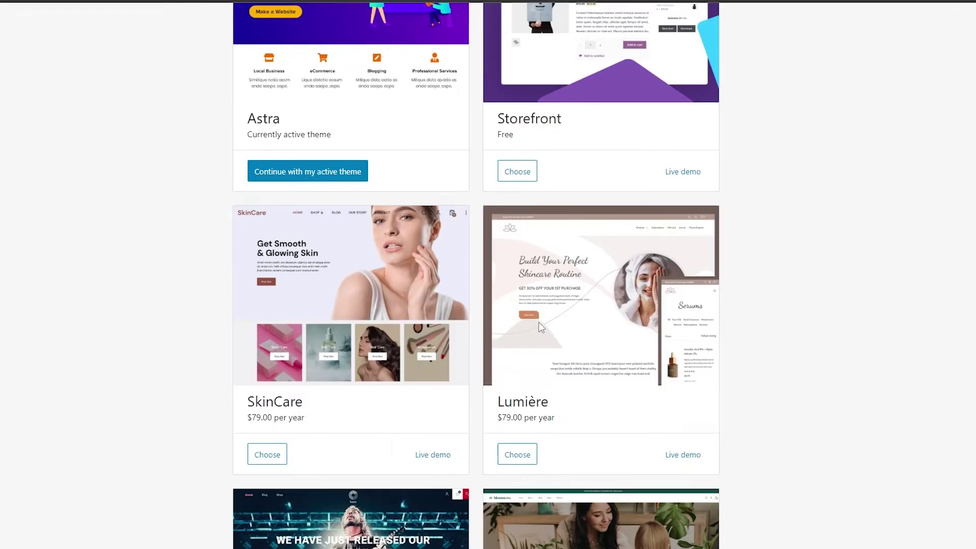
scroll(540, 326, "down", 13)
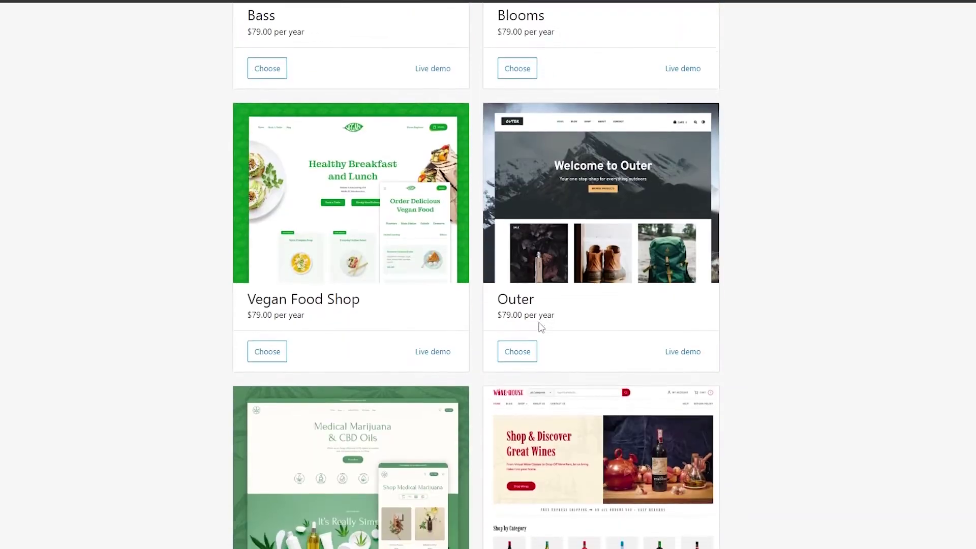
scroll(540, 328, "down", 8)
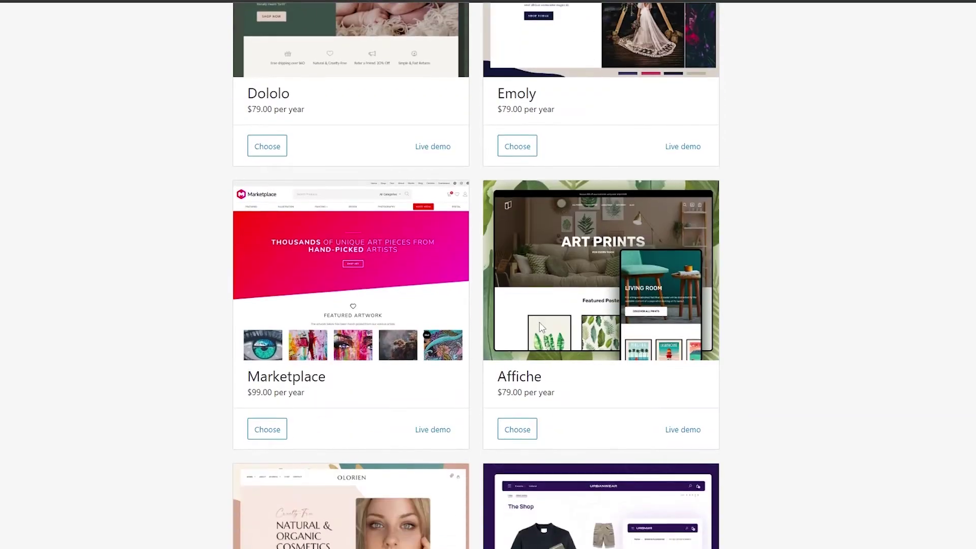
scroll(542, 325, "down", 11)
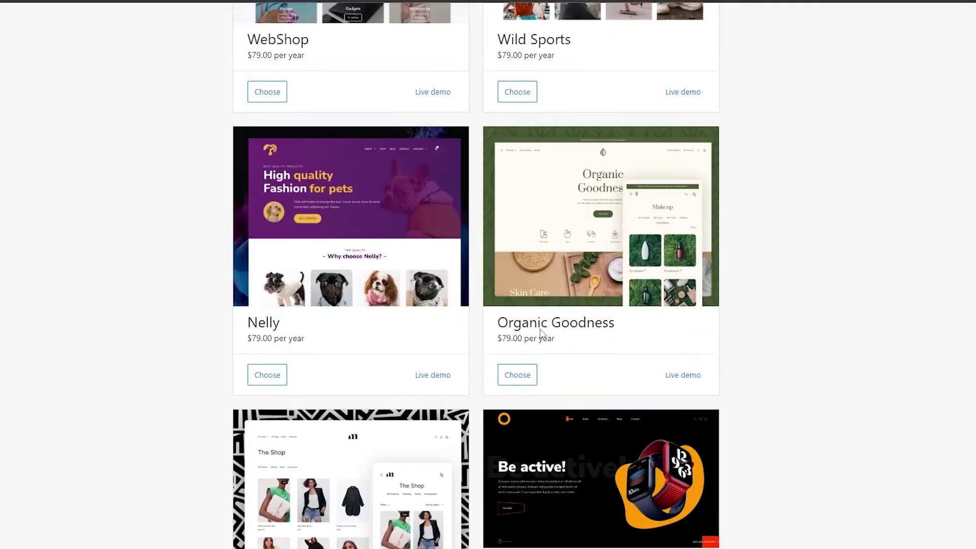
scroll(541, 334, "up", 20)
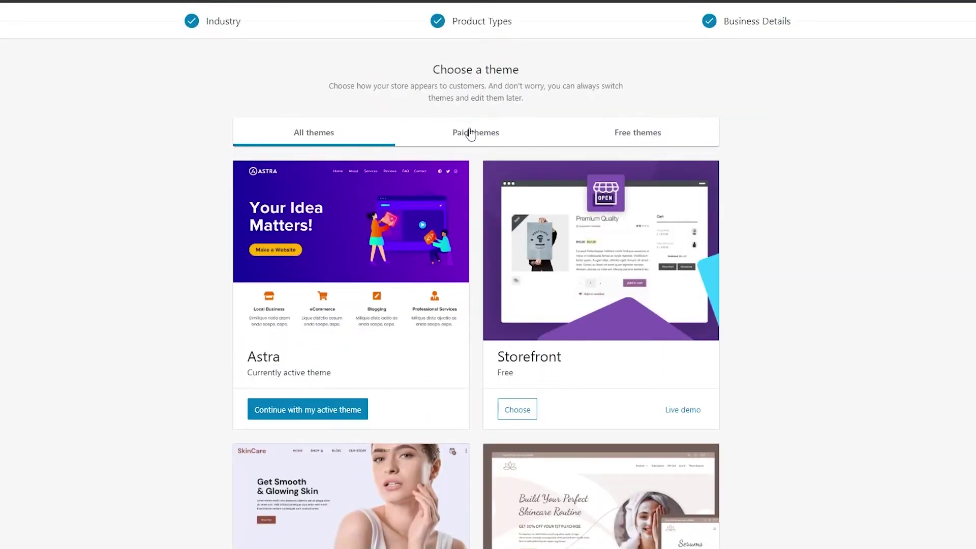
Step: Filter the theme list to free themes only and look through them
left_click(649, 143)
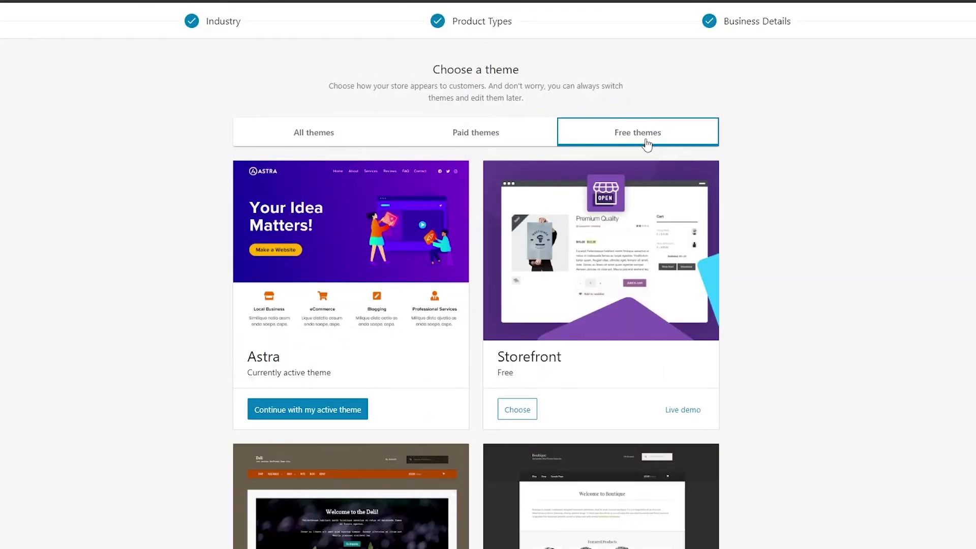
scroll(647, 144, "down", 5)
scroll(644, 161, "down", 12)
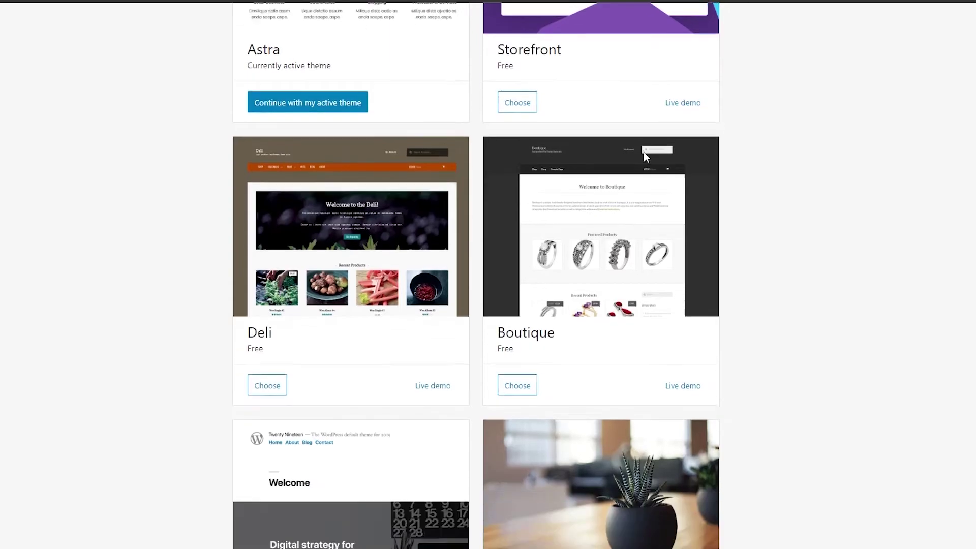
scroll(640, 158, "down", 2)
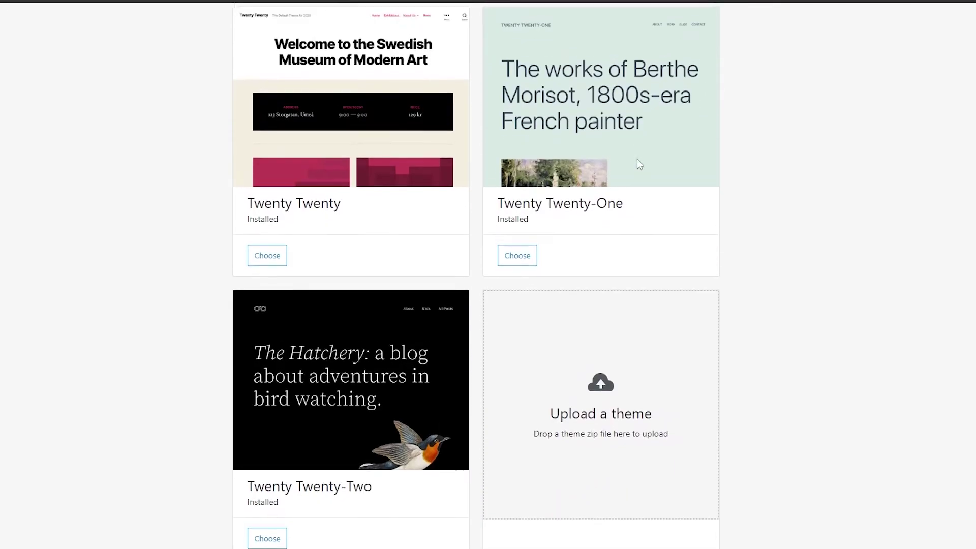
scroll(638, 163, "up", 15)
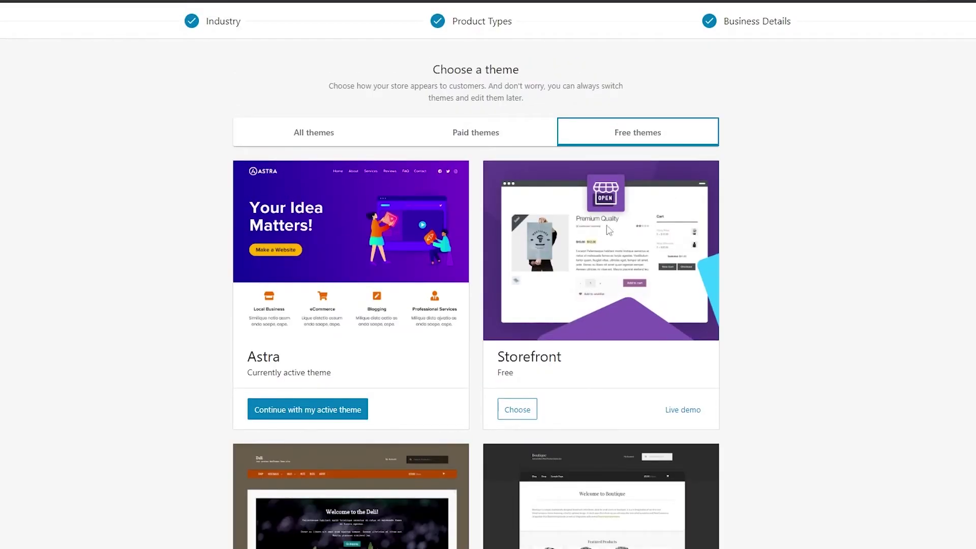
Step: Apply the free Storefront theme, then open the live site from the admin bar
left_click(528, 411)
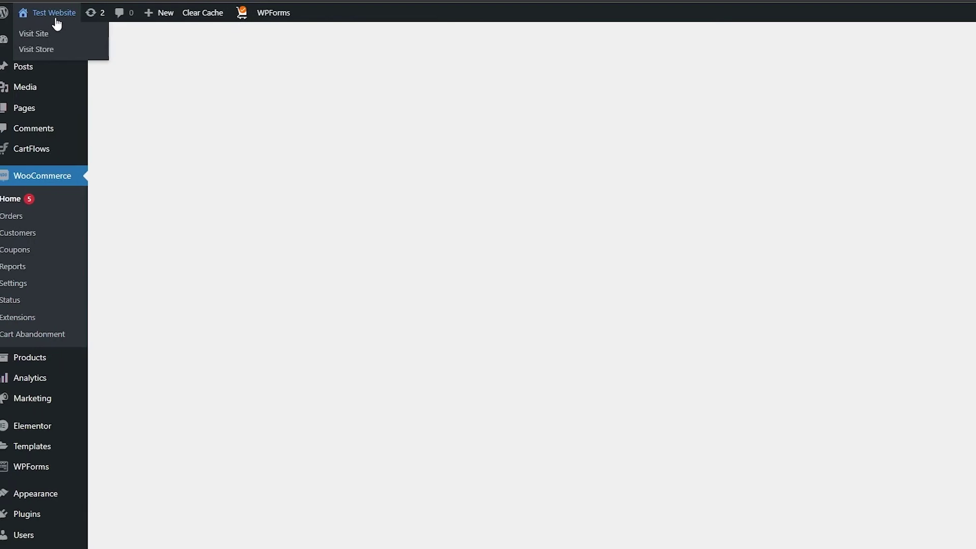
mouse_move(47, 14)
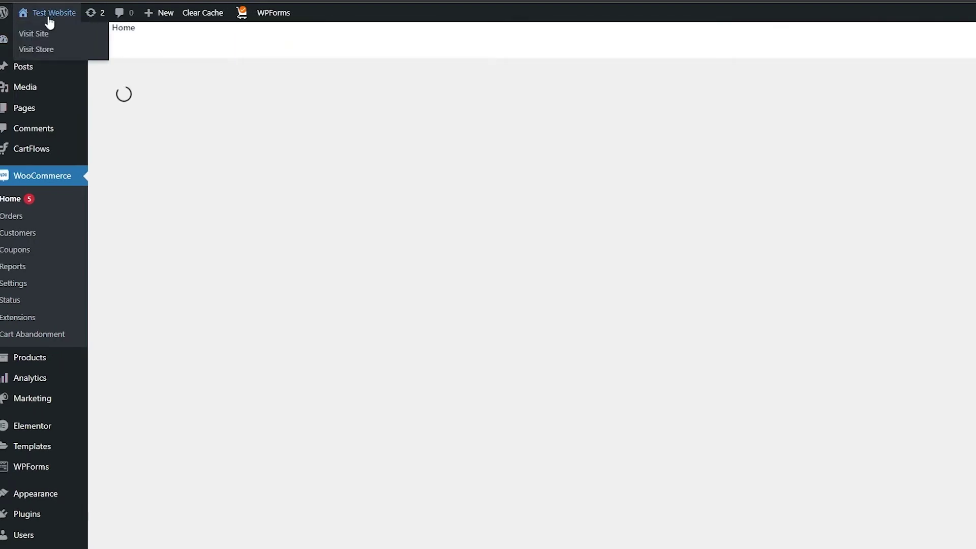
right_click(37, 51)
left_click(54, 59)
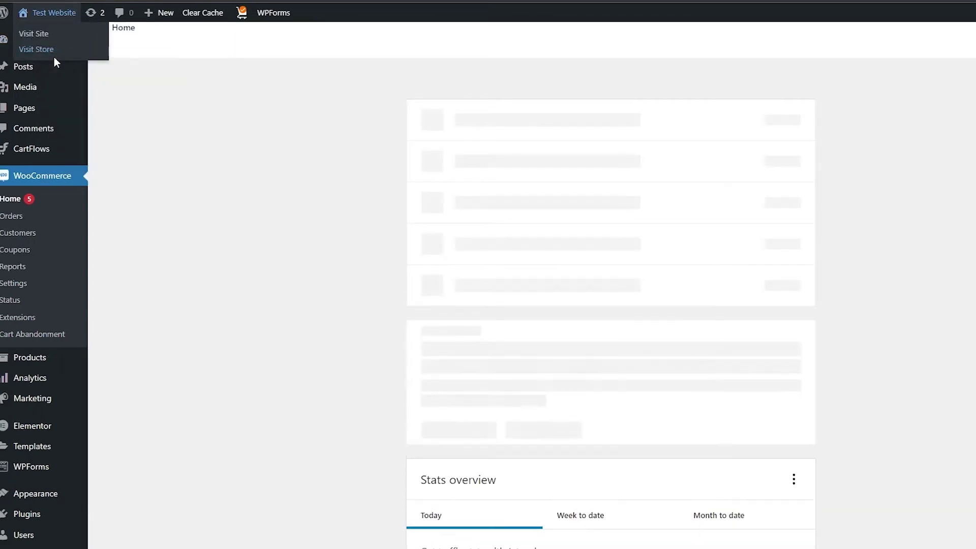
right_click(40, 34)
left_click(59, 44)
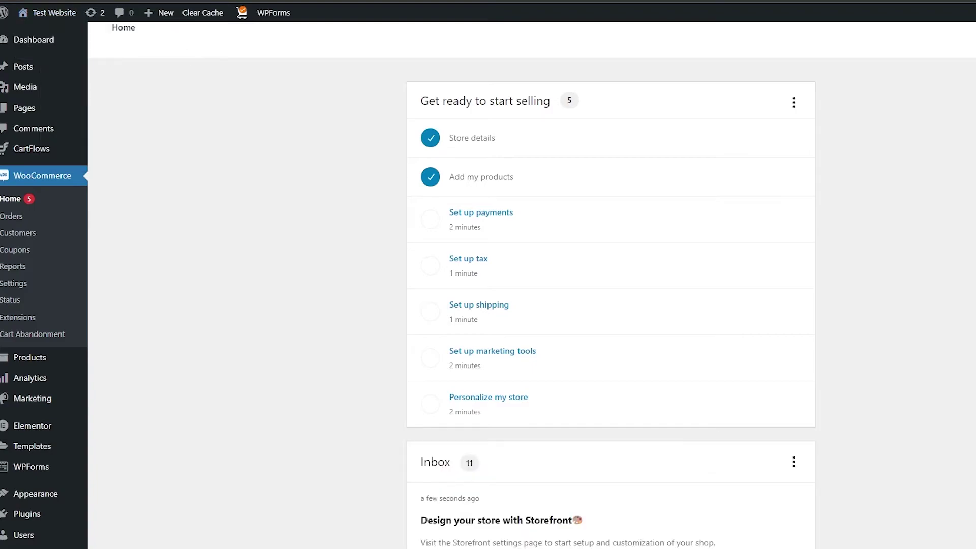
key("ctrl+Tab")
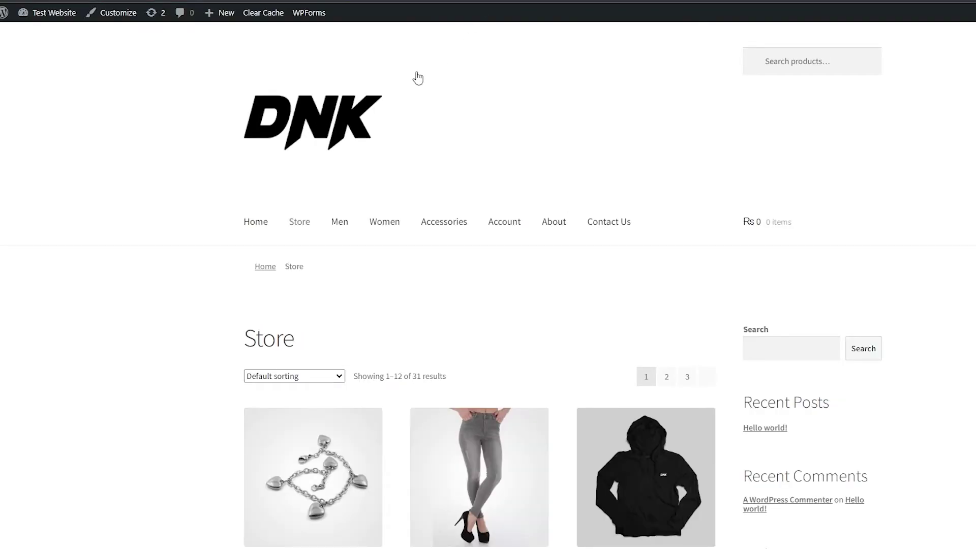
Step: Browse the DNK storefront's Store and Home pages
scroll(401, 137, "down", 7)
scroll(208, 255, "down", 7)
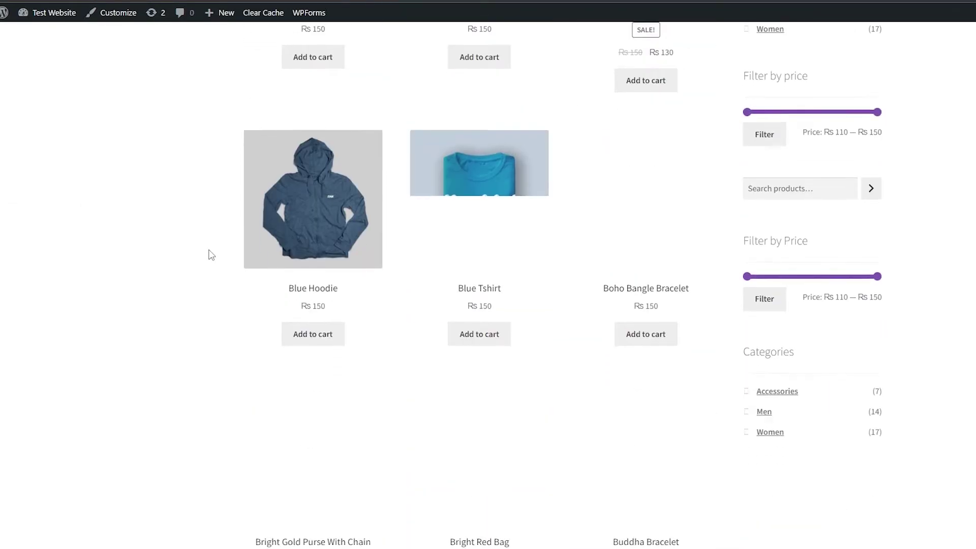
scroll(209, 255, "up", 8)
scroll(209, 242, "up", 5)
scroll(429, 285, "down", 4)
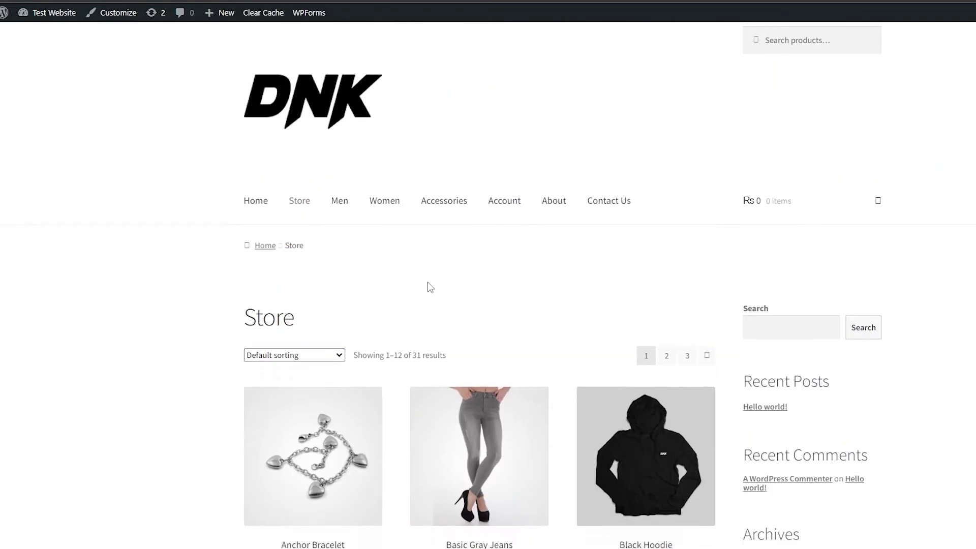
scroll(274, 253, "down", 18)
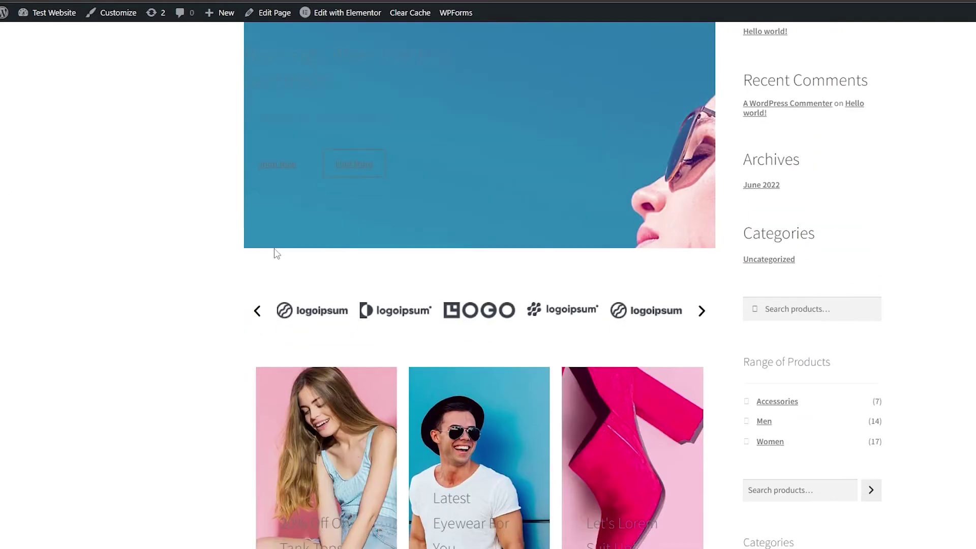
scroll(652, 240, "up", 18)
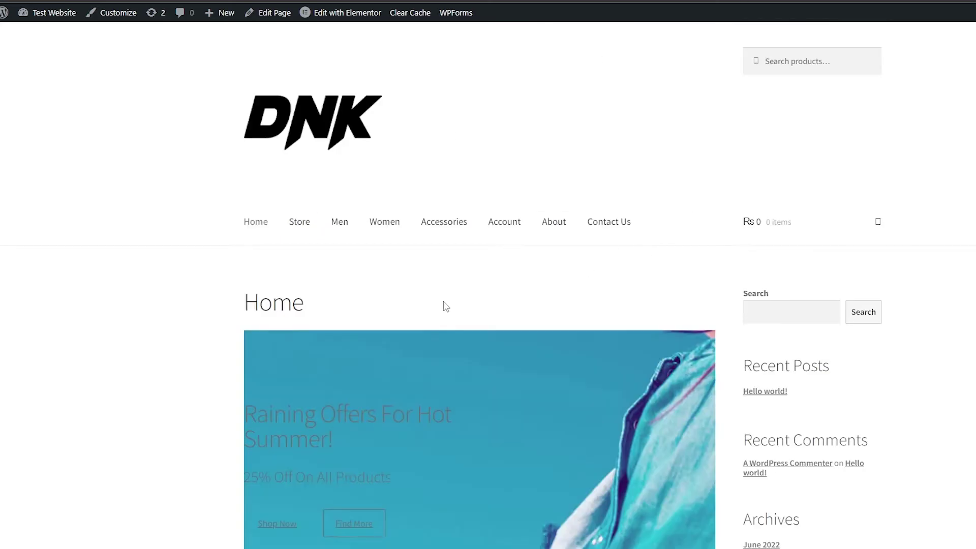
scroll(446, 306, "down", 8)
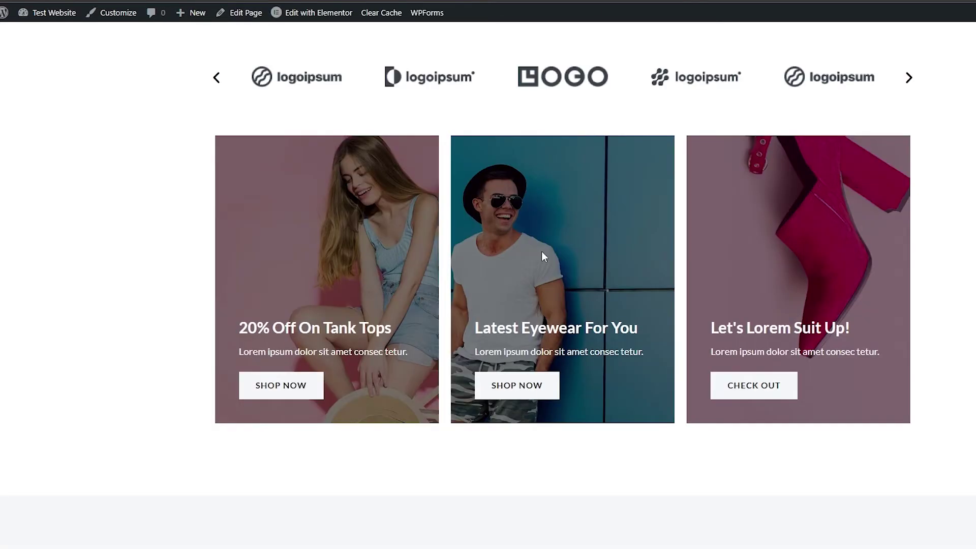
scroll(541, 254, "up", 5)
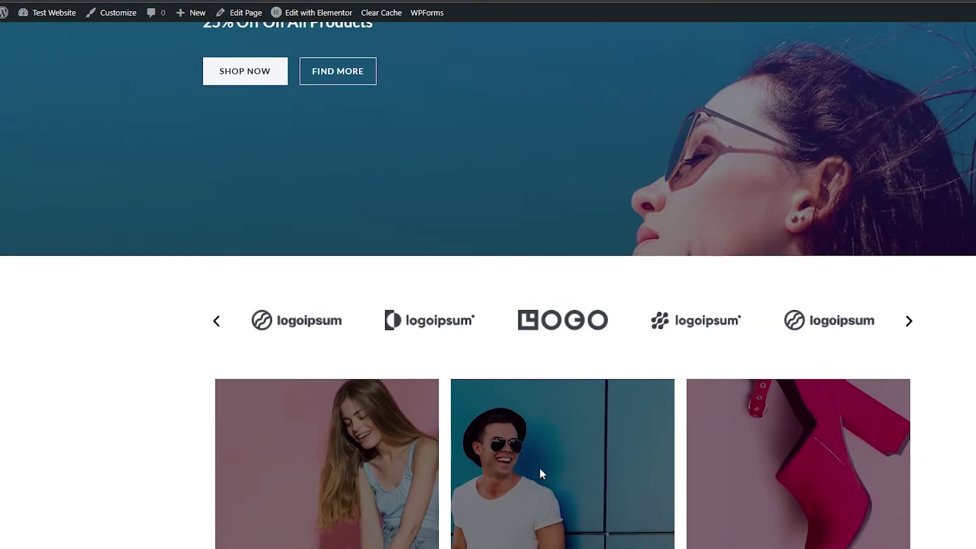
scroll(538, 468, "up", 5)
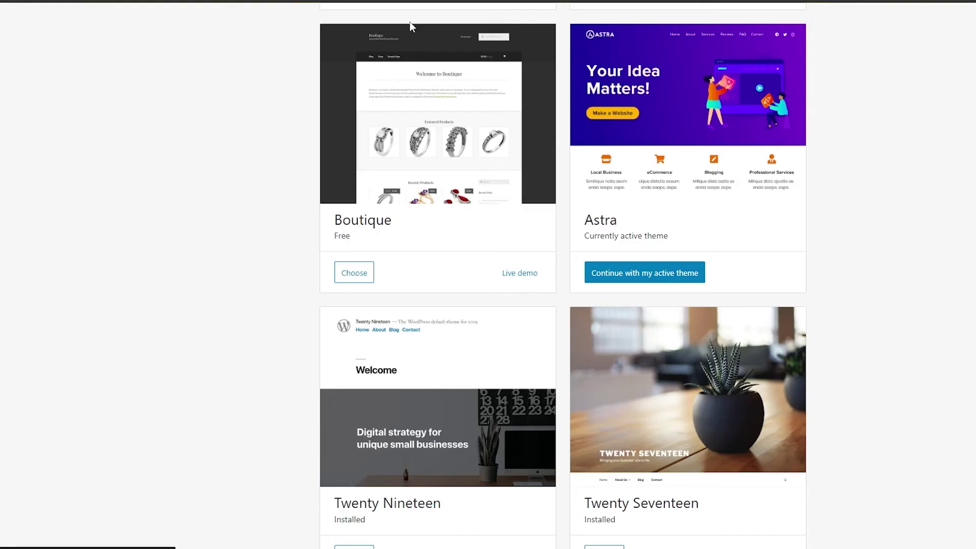
Step: Return to WooCommerce Home and review the Get ready to start selling checklist
left_click(631, 275)
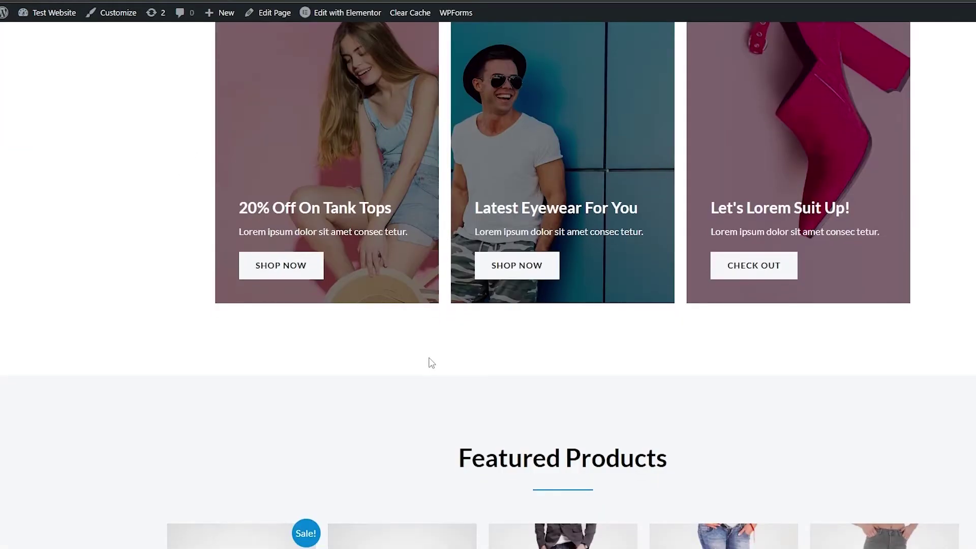
scroll(429, 364, "down", 3)
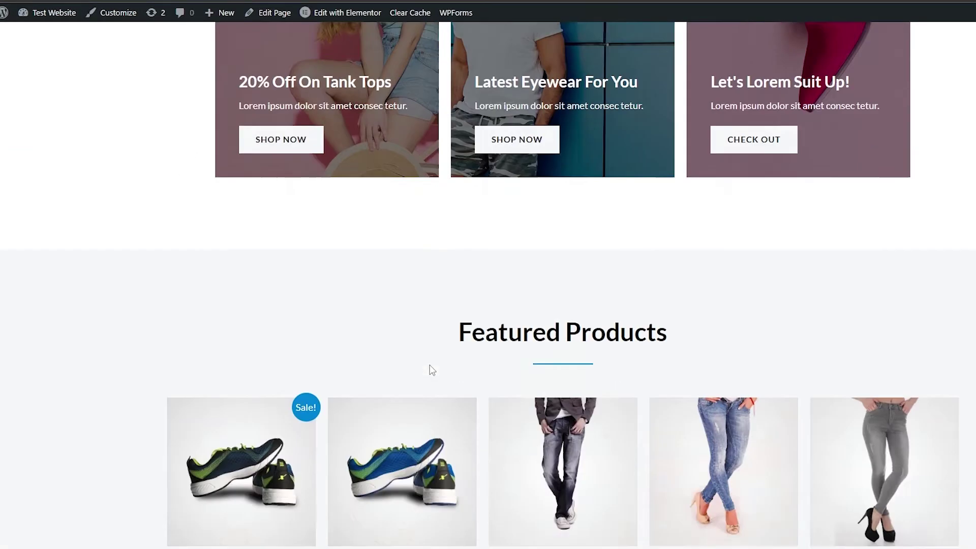
scroll(431, 369, "up", 2)
scroll(551, 353, "down", 10)
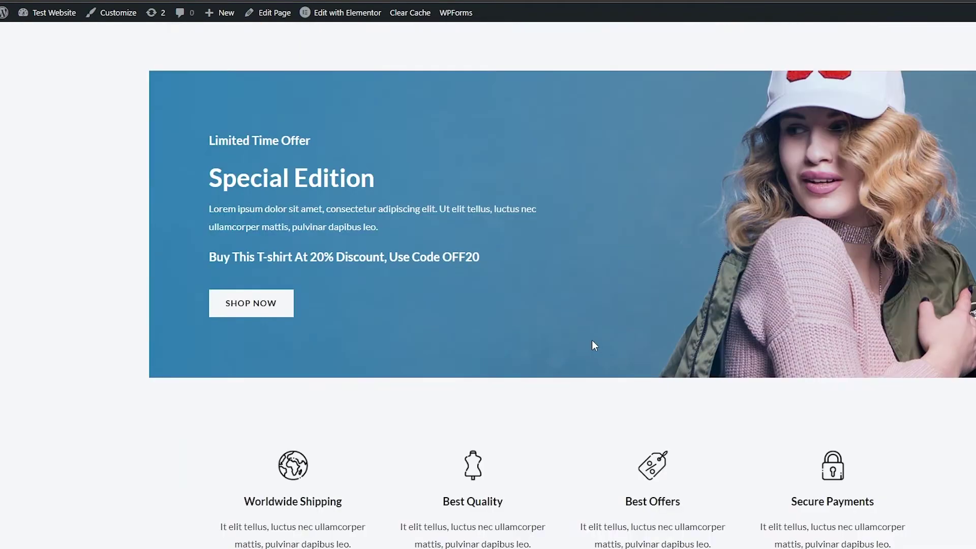
scroll(592, 342, "up", 3)
scroll(589, 348, "up", 7)
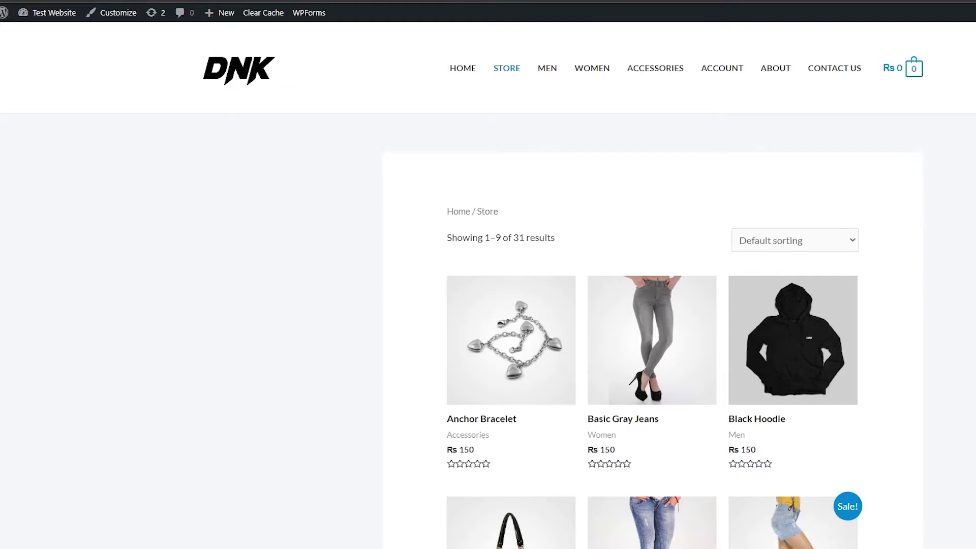
scroll(502, 352, "down", 11)
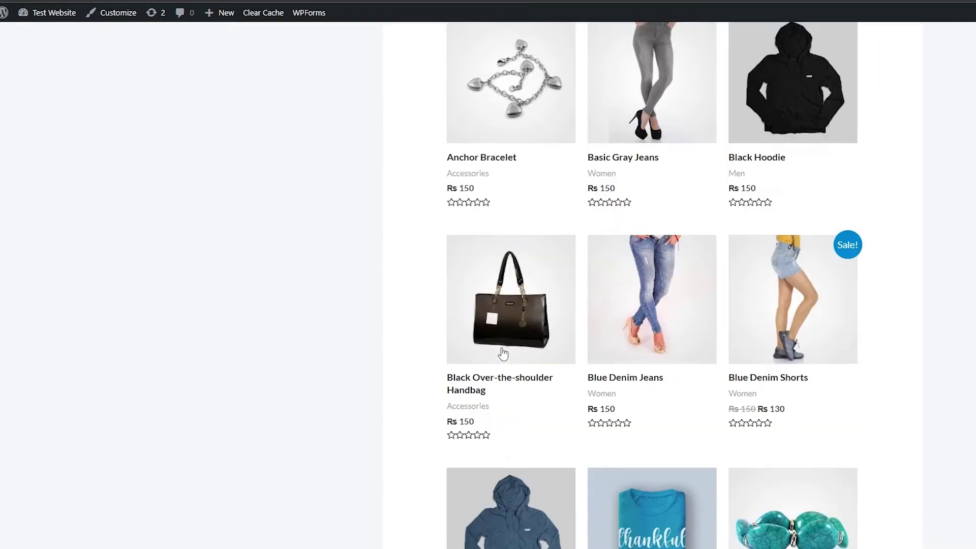
scroll(503, 350, "up", 6)
scroll(506, 353, "up", 6)
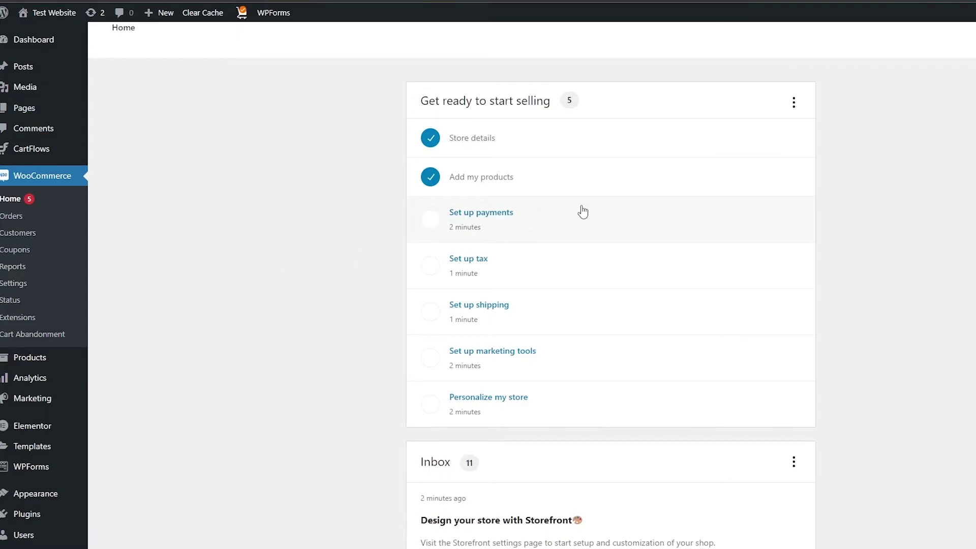
Step: Select all products in Products > All Products and bulk-move them to the Trash
mouse_move(2, 164)
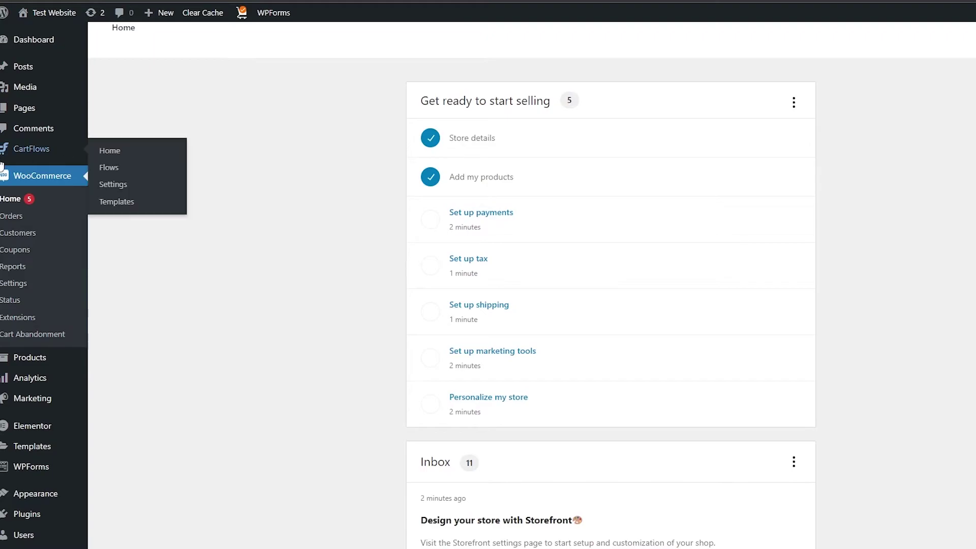
mouse_move(32, 365)
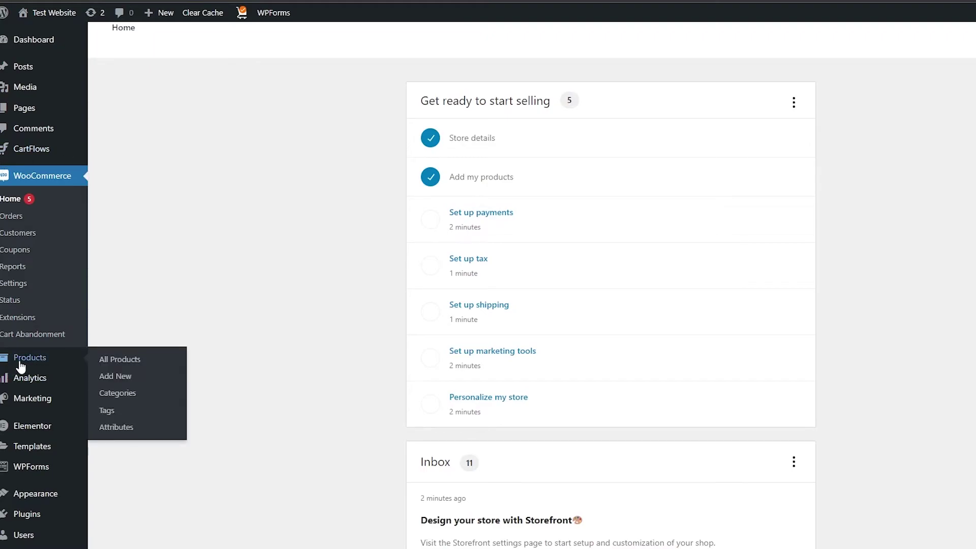
left_click(126, 364)
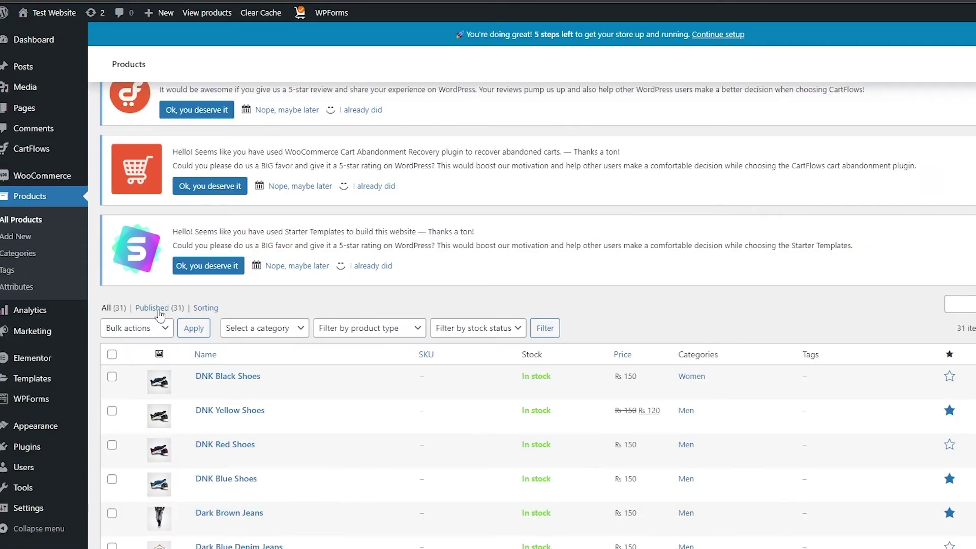
scroll(201, 368, "down", 7)
scroll(198, 366, "down", 3)
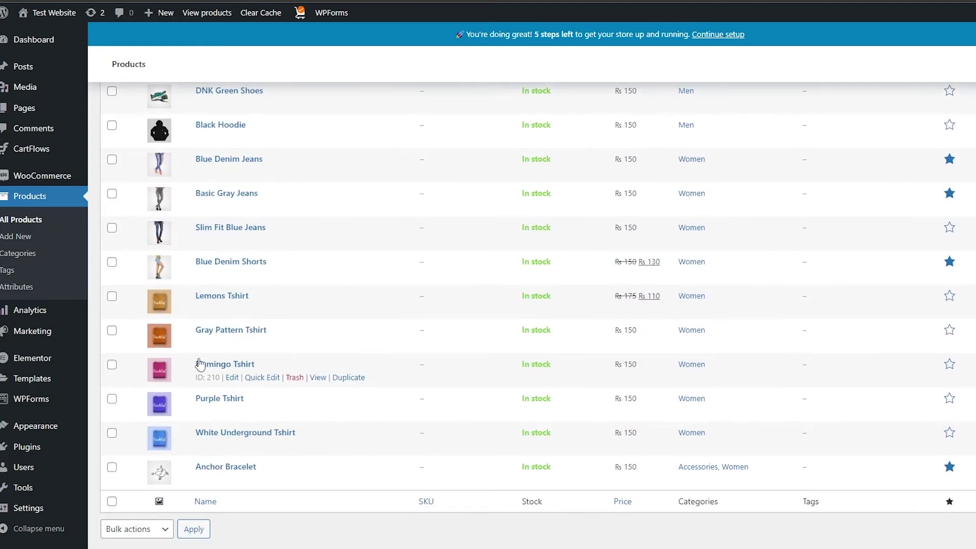
scroll(163, 345, "up", 9)
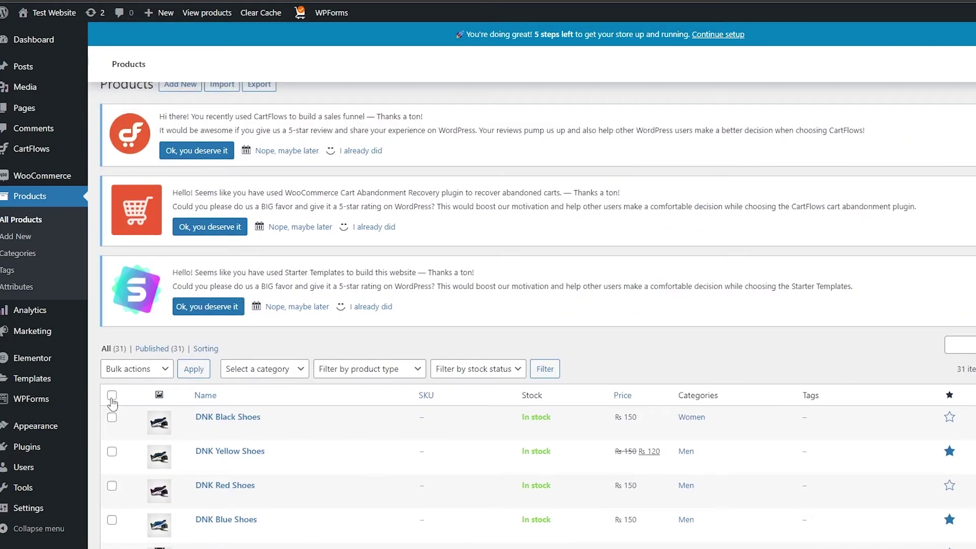
left_click(112, 398)
left_click(150, 374)
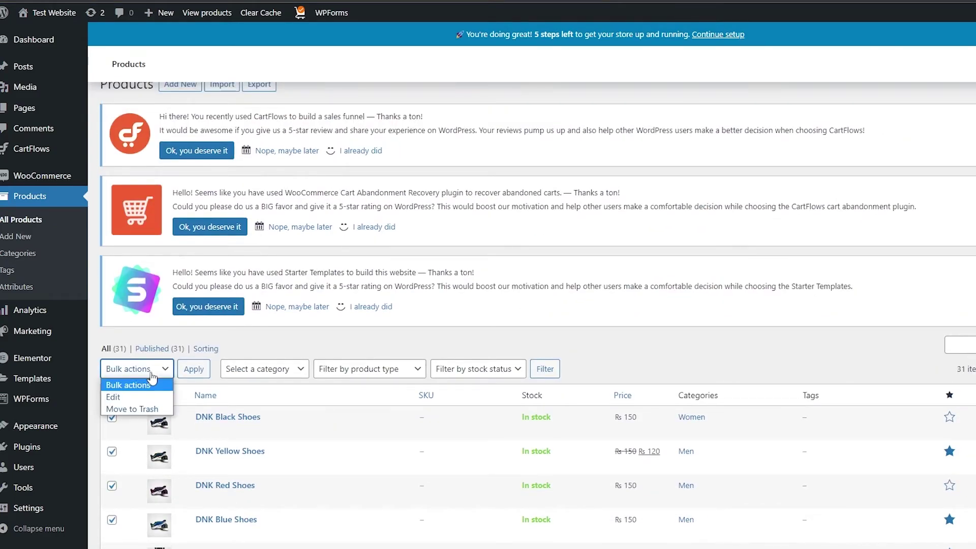
left_click(147, 408)
left_click(197, 376)
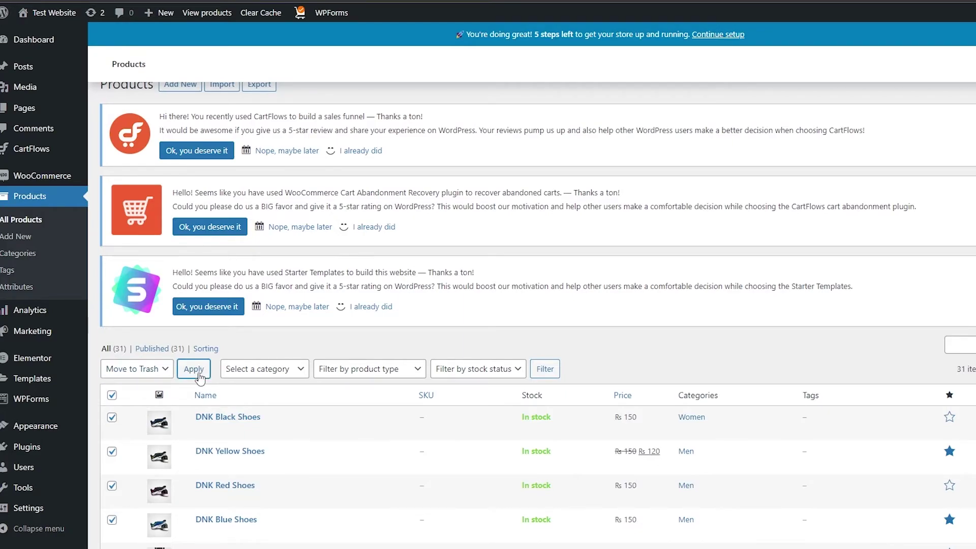
left_click(201, 374)
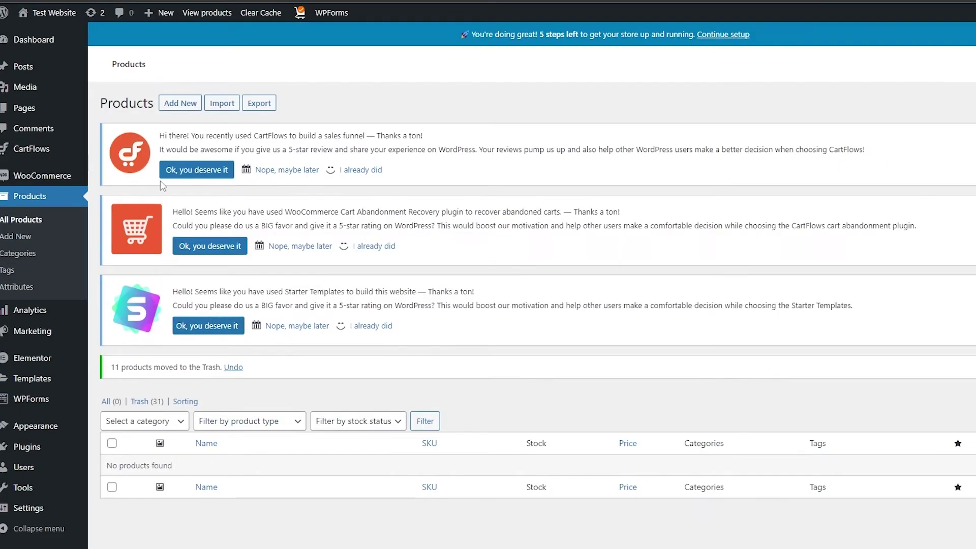
Step: Add a new product titled 'Get Rich Quick'
left_click(177, 108)
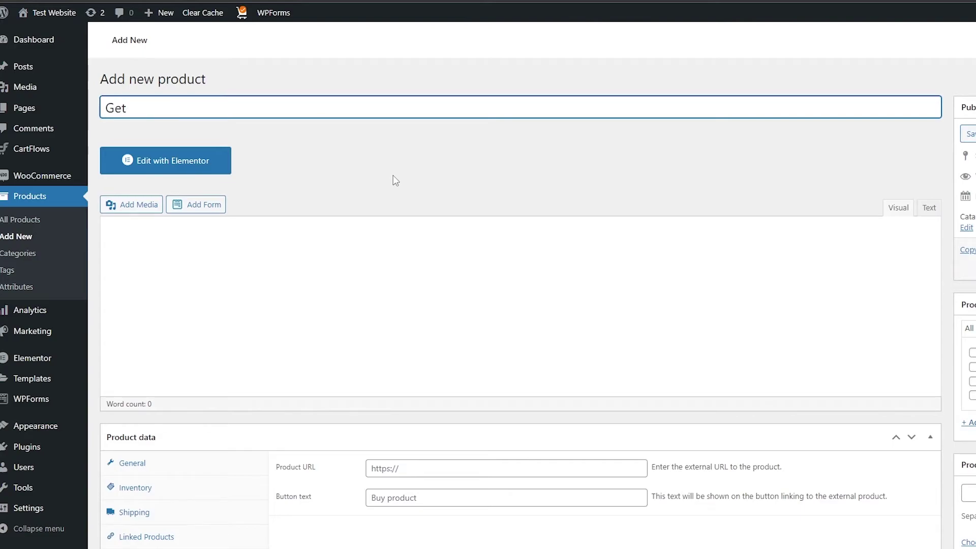
type("Get T")
key("BackSpace")
type("Rich Quick")
left_click(309, 240)
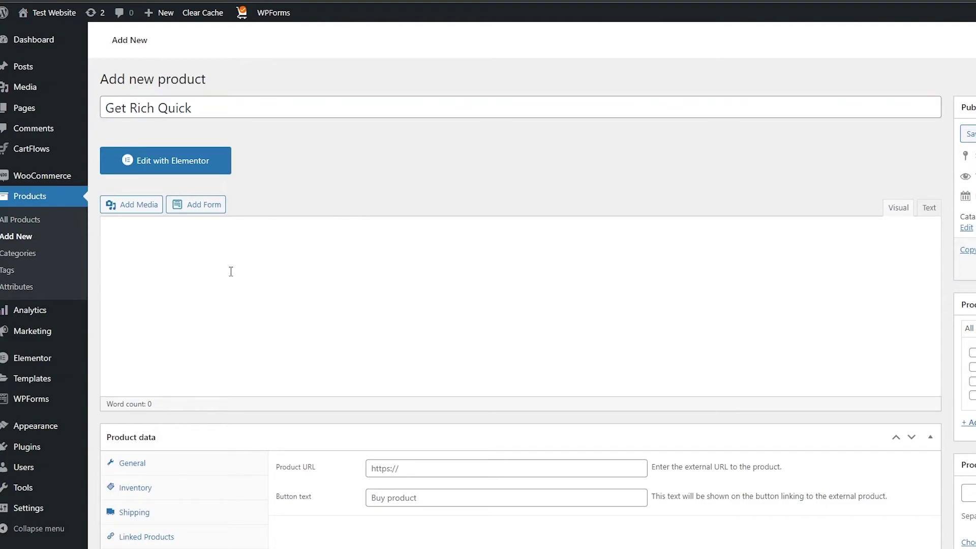
left_click(229, 105)
key("ctrl+a")
left_click(175, 255)
Step: Scroll through the new product form to reach its media options
scroll(151, 212, "down", 2)
scroll(151, 213, "up", 2)
scroll(740, 351, "down", 7)
scroll(364, 359, "up", 7)
scroll(364, 359, "down", 7)
scroll(514, 305, "down", 1)
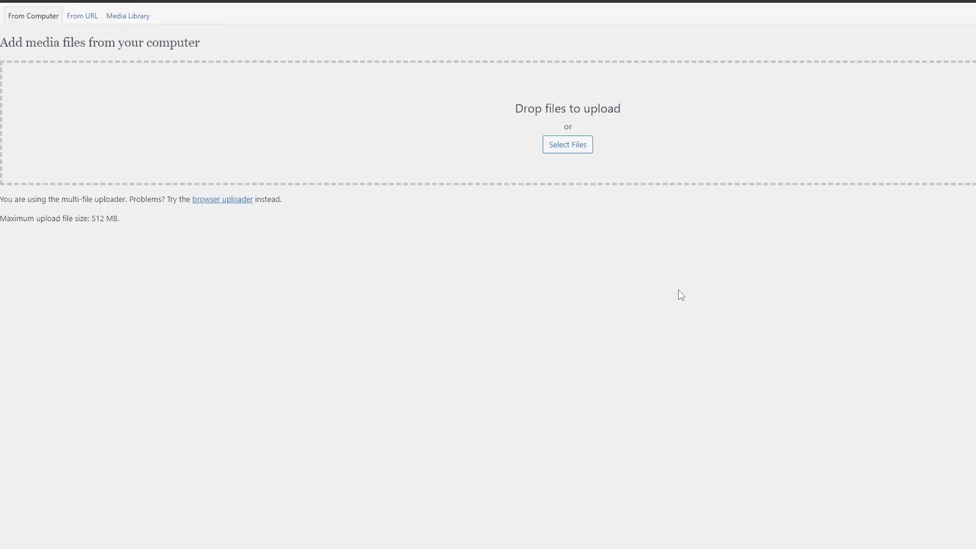
Step: Upload the 314 × 500 book cover JPG and open the Product image chooser
left_click(586, 147)
left_click(585, 147)
double_click(339, 66)
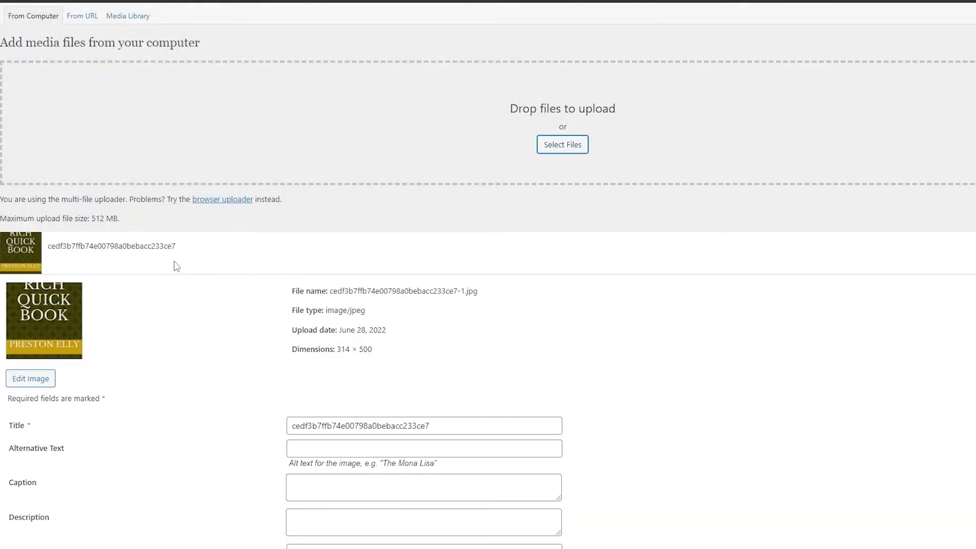
scroll(168, 266, "down", 1)
scroll(167, 266, "down", 2)
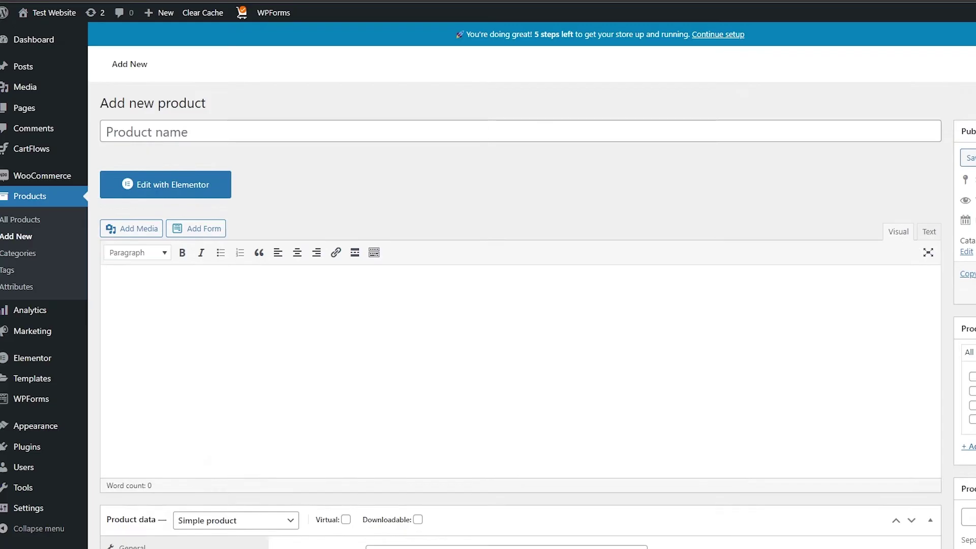
scroll(508, 305, "down", 10)
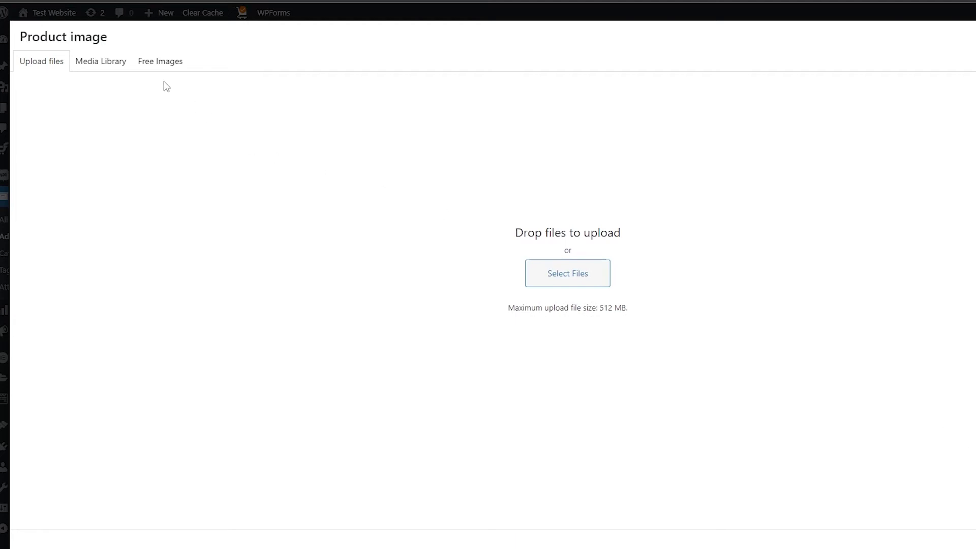
left_click(107, 67)
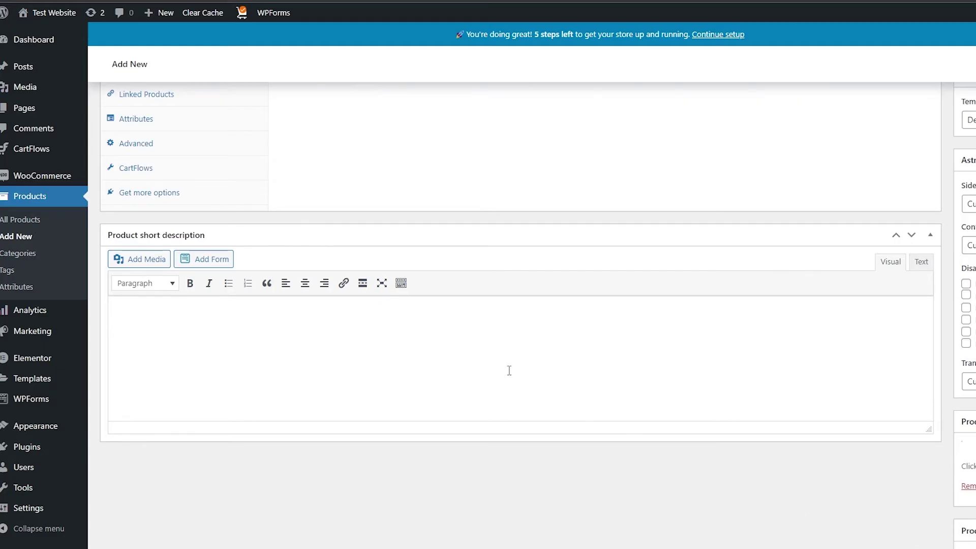
scroll(286, 239, "up", 10)
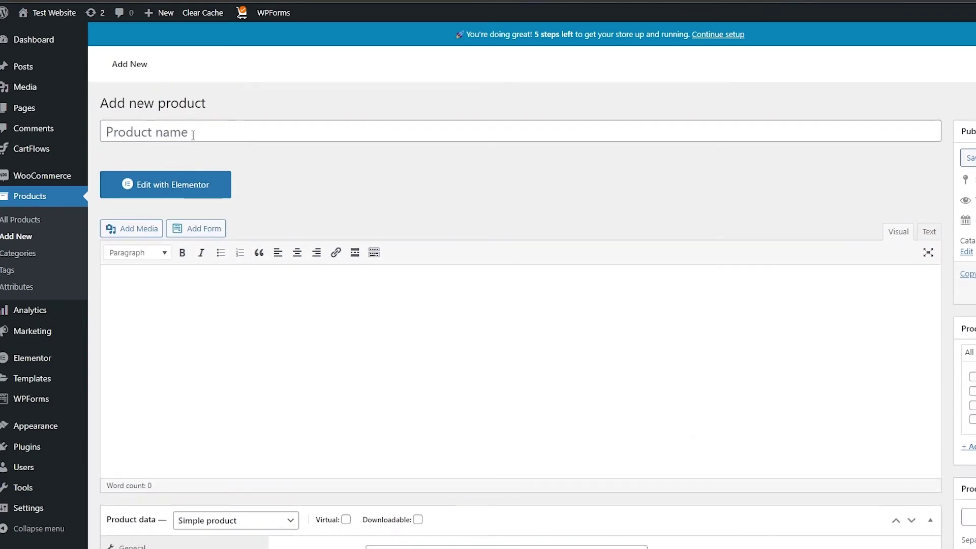
Step: Title the product 'Get Rich Quick Book' and paste in its 36-word wealth-secrets description
left_click(188, 133)
type("Get Rich Quick Book")
left_click(270, 369)
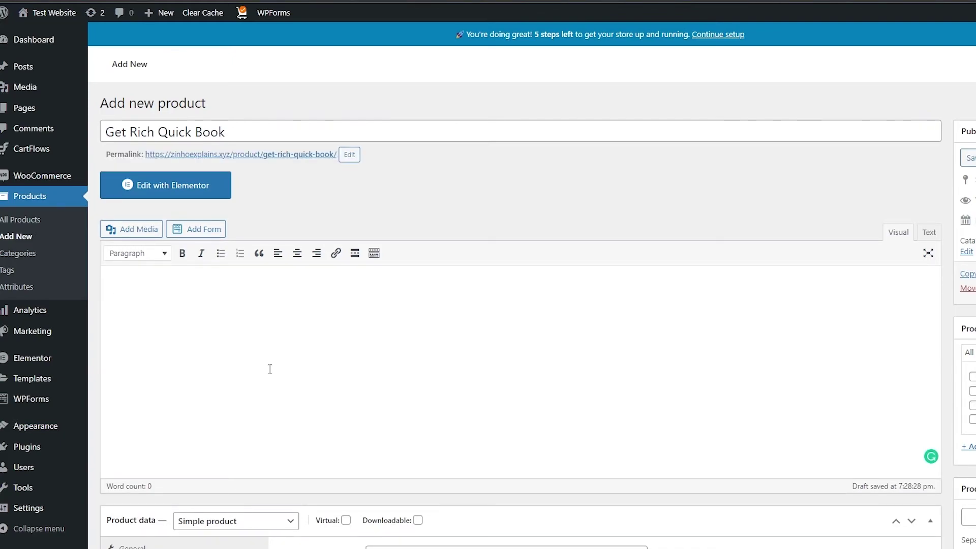
key("ctrl+v")
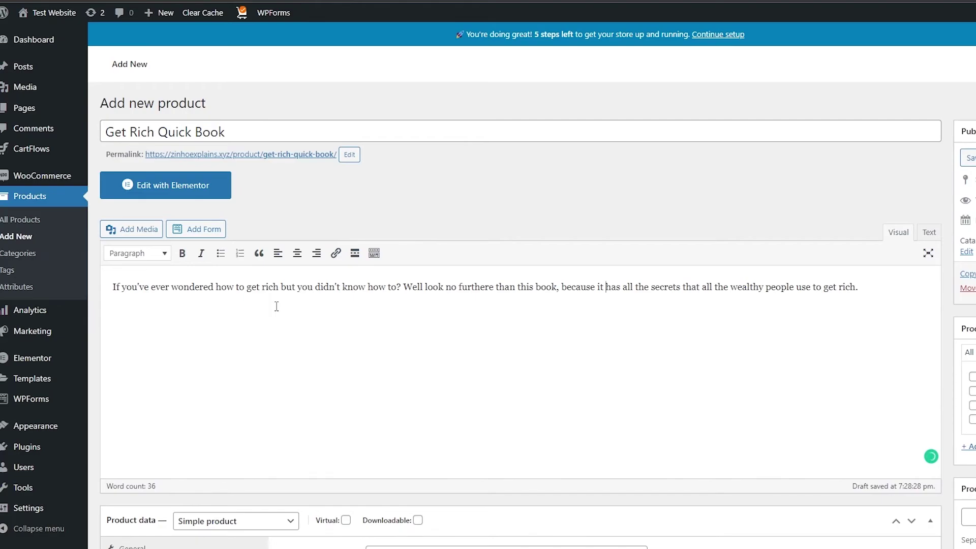
Step: Keep the product type as Simple product and mark it Downloadable but not Virtual
scroll(259, 331, "down", 7)
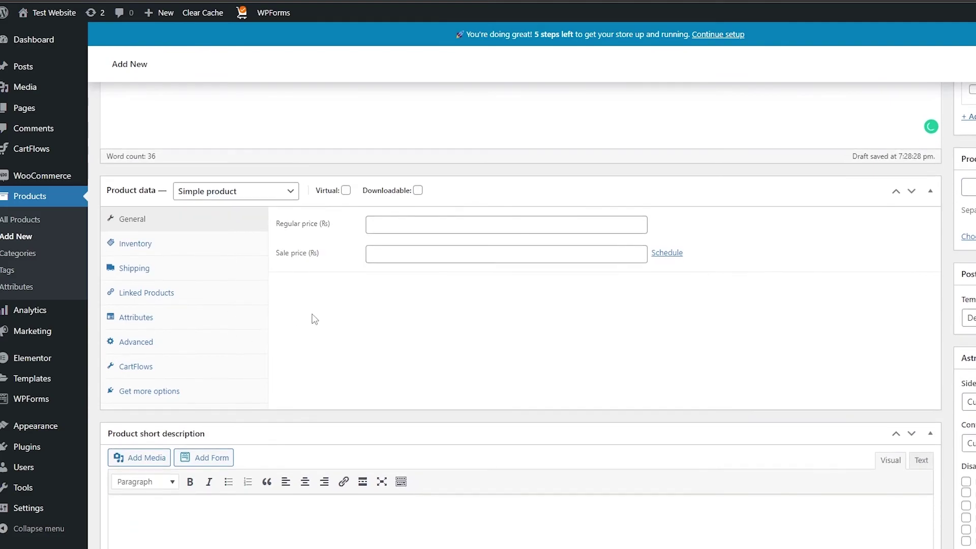
scroll(297, 287, "down", 5)
scroll(833, 455, "up", 8)
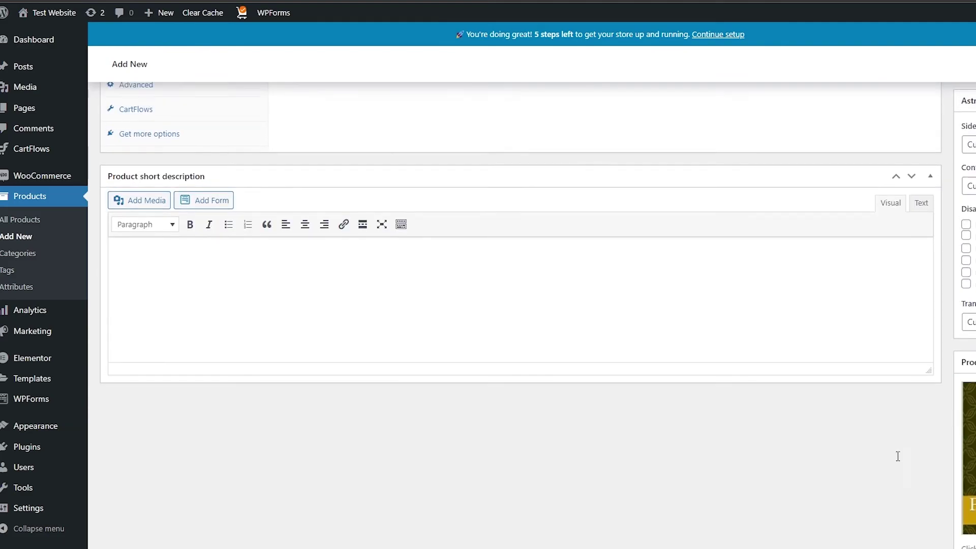
scroll(302, 371, "down", 4)
scroll(305, 283, "up", 3)
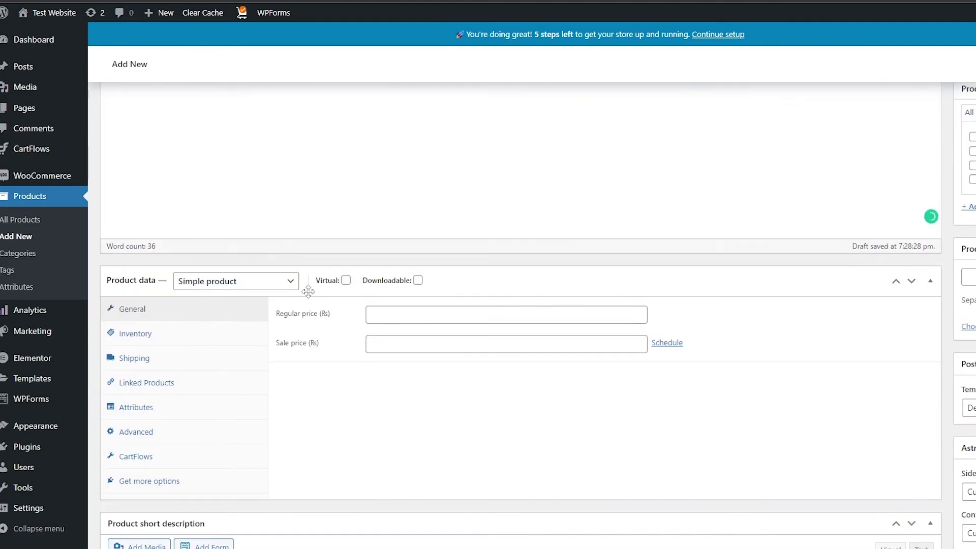
left_click(269, 282)
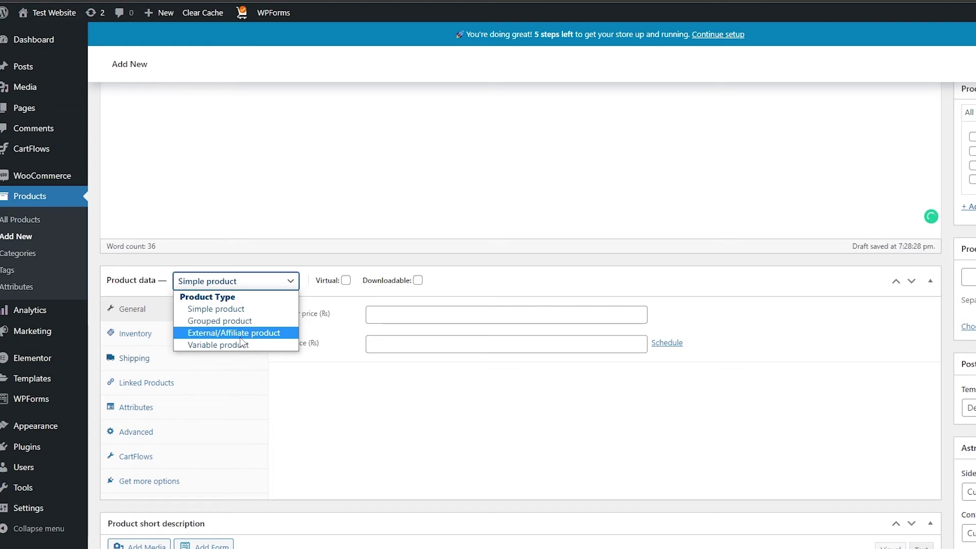
left_click(249, 310)
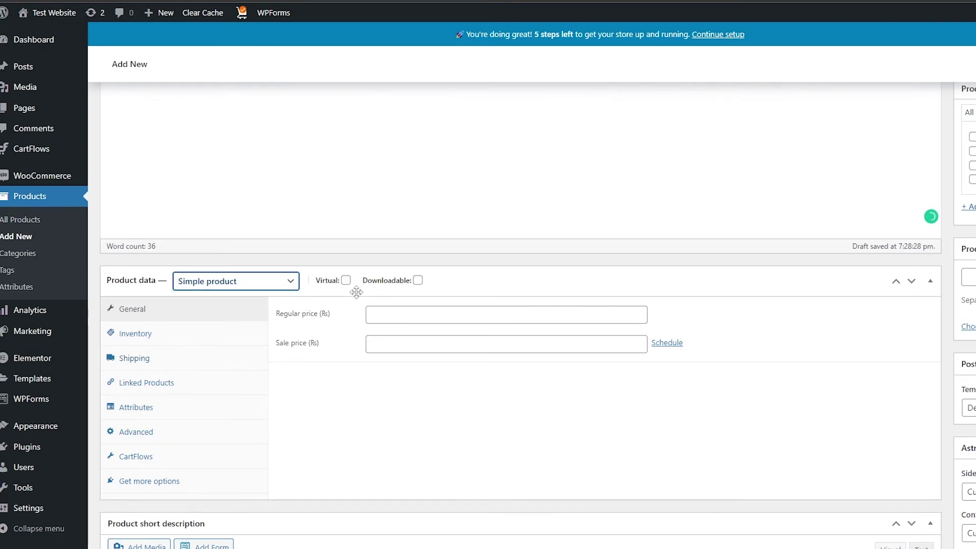
left_click(417, 280)
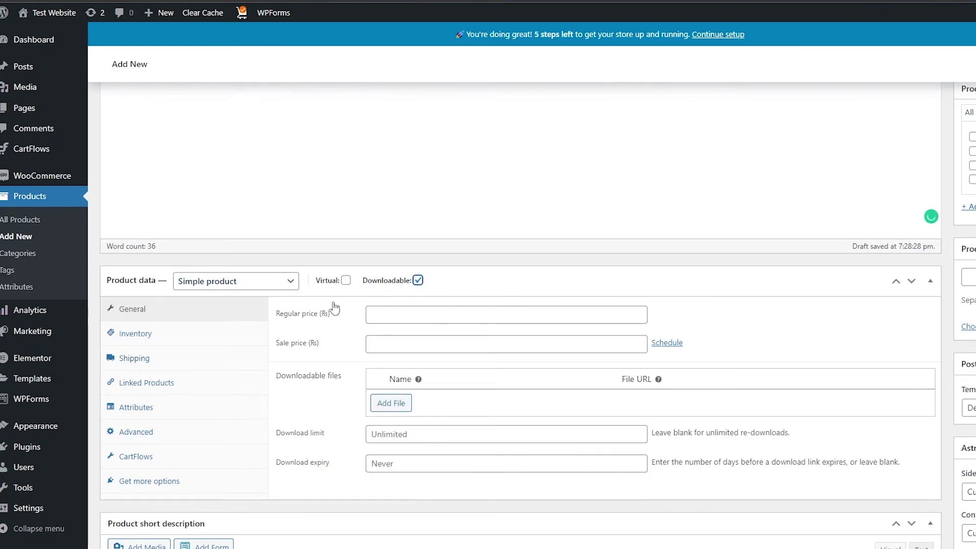
left_click(345, 280)
left_click(346, 281)
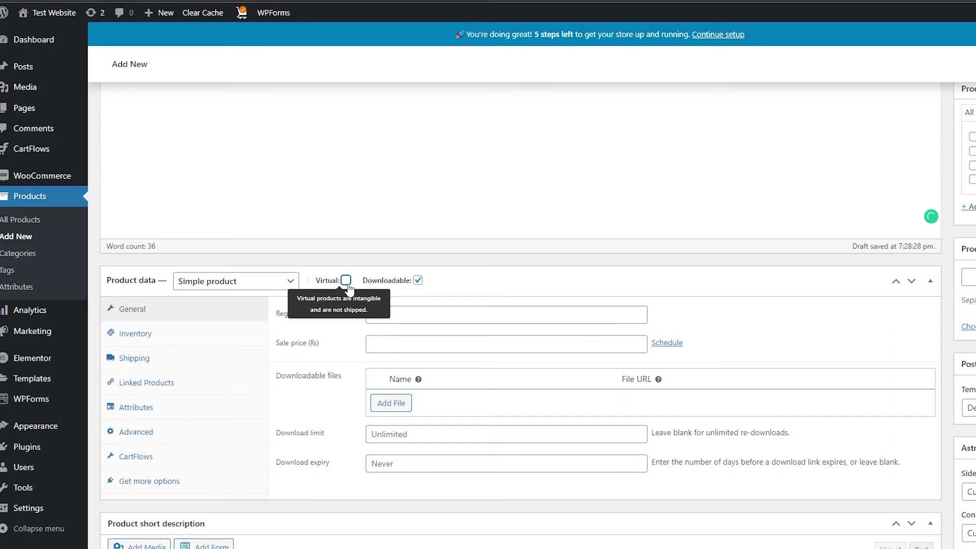
key("Tab")
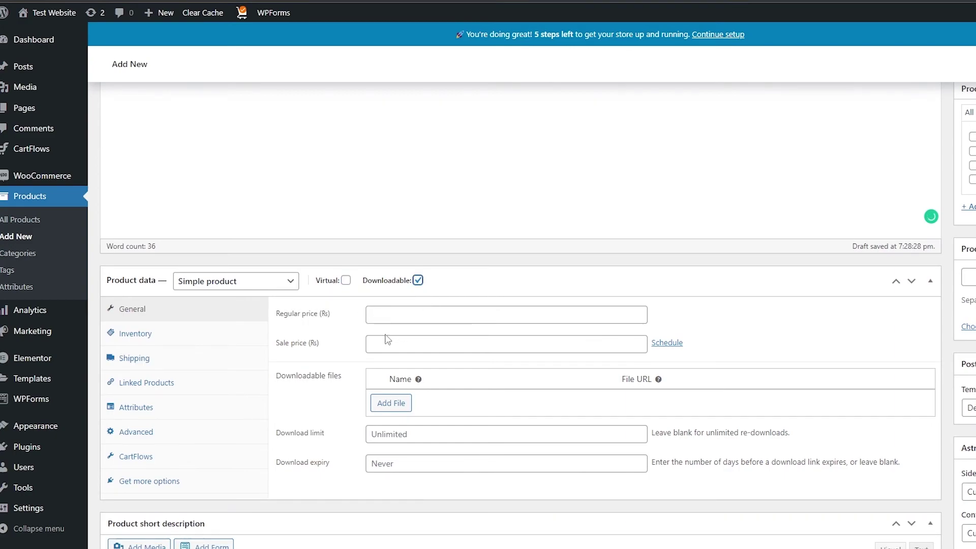
Step: Enter a regular price of 50 and a sale price of 30
left_click(375, 316)
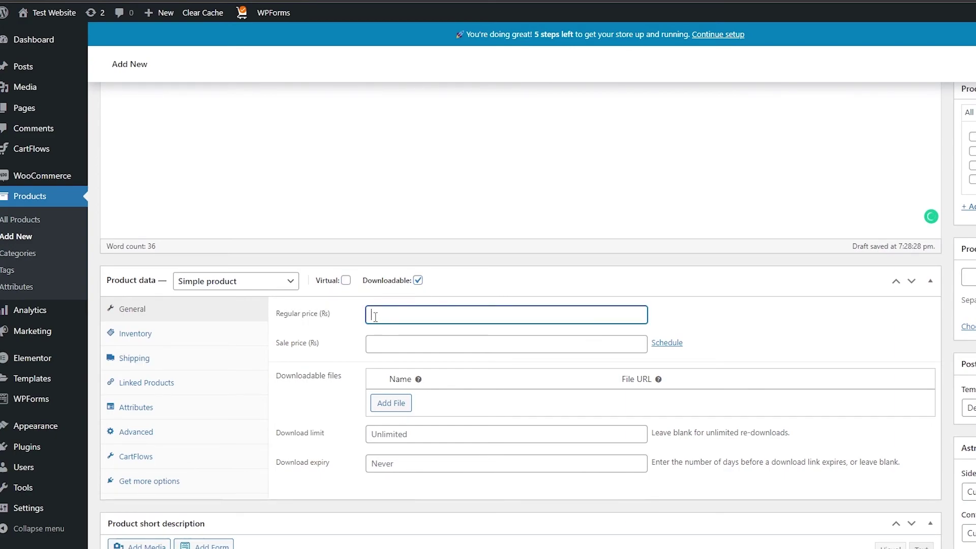
type("50")
left_click(382, 340)
type("300")
key("BackSpace")
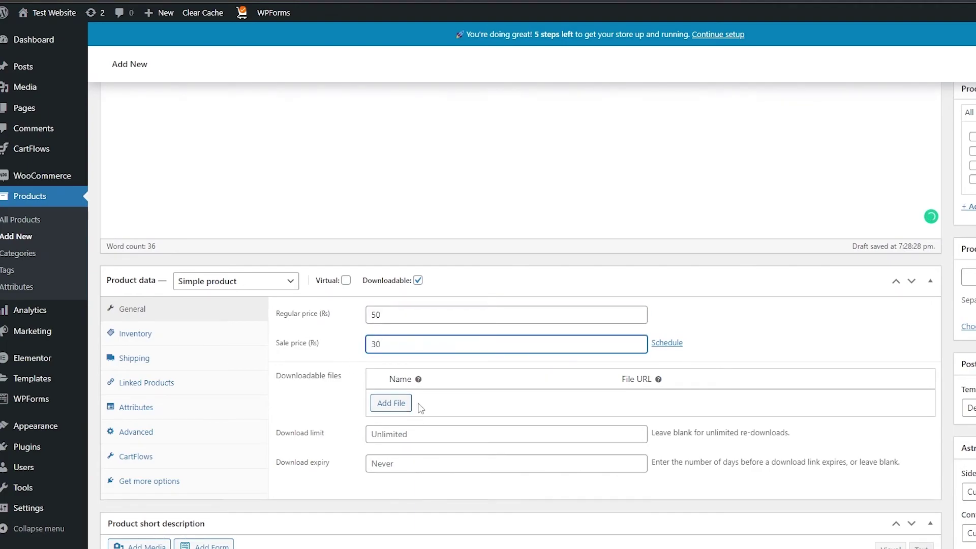
Step: Add a downloadable file entry and name it 'Get Rich Quick Book'
left_click(391, 404)
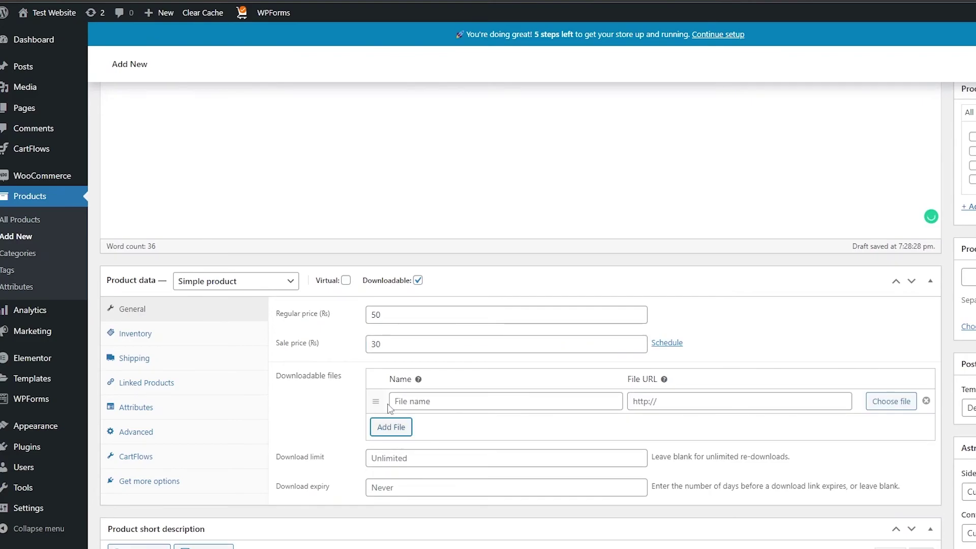
left_click(476, 405)
scroll(473, 404, "up", 5)
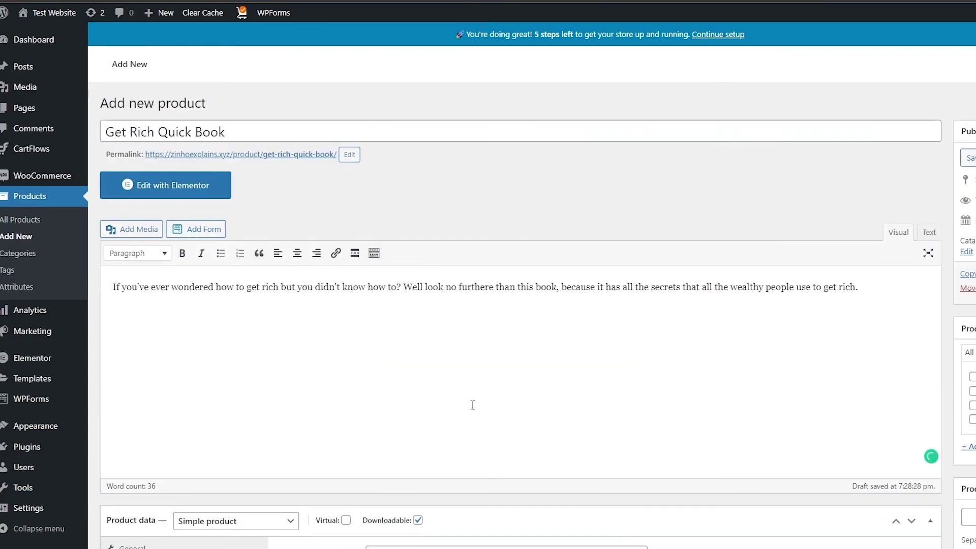
left_click(219, 131)
key("ctrl+a")
key("ctrl+c")
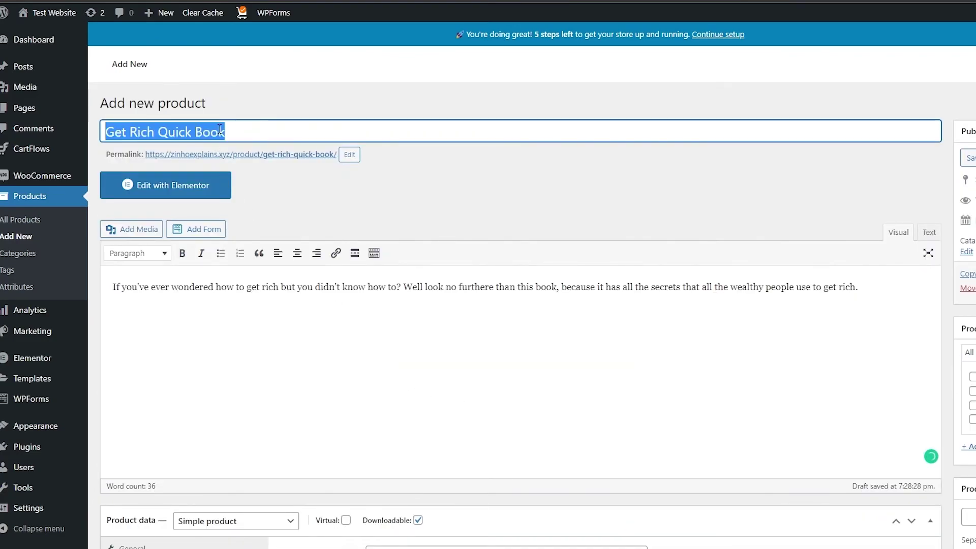
scroll(457, 330, "down", 7)
left_click(486, 274)
key("ctrl+v")
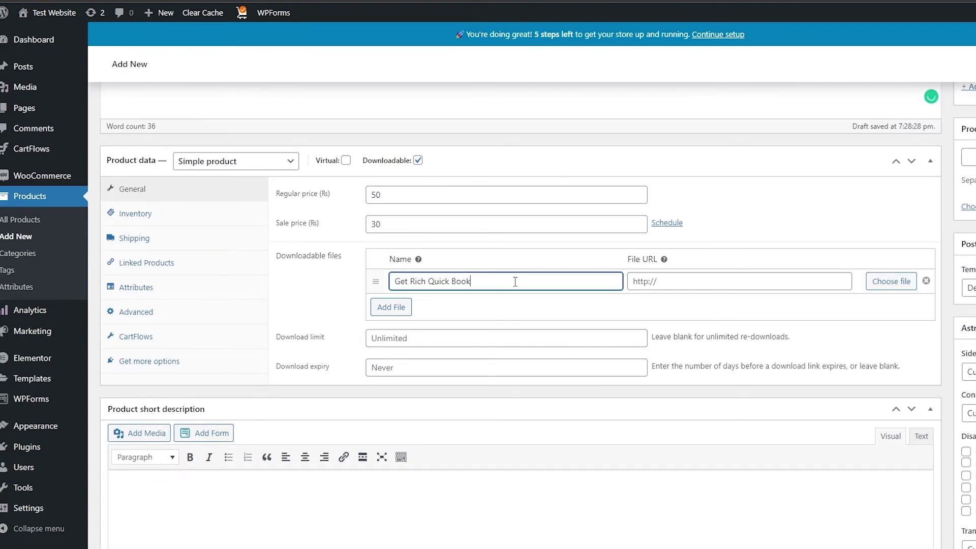
Step: Upload Document (3).docx from Downloads and attach it as the download's file
left_click(886, 285)
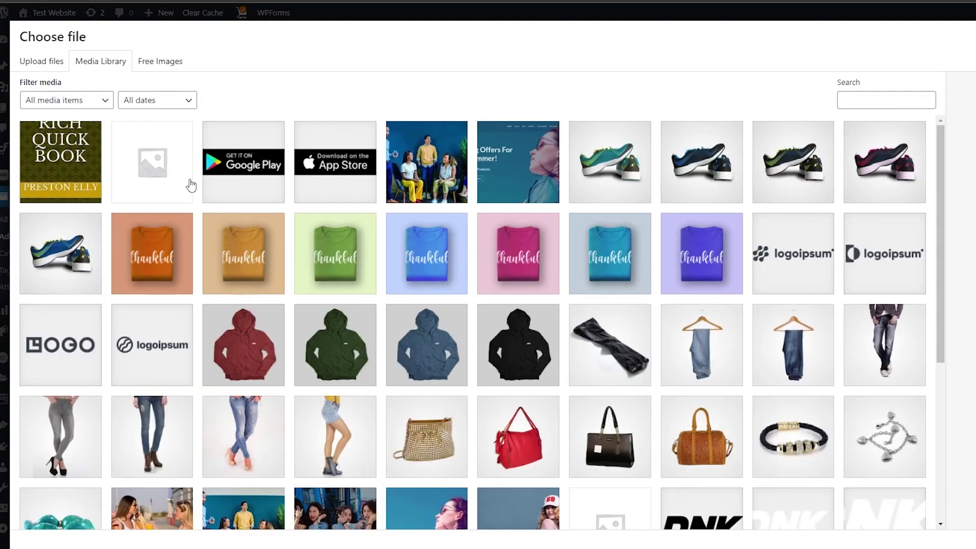
left_click(39, 173)
left_click(38, 174)
left_click(50, 174)
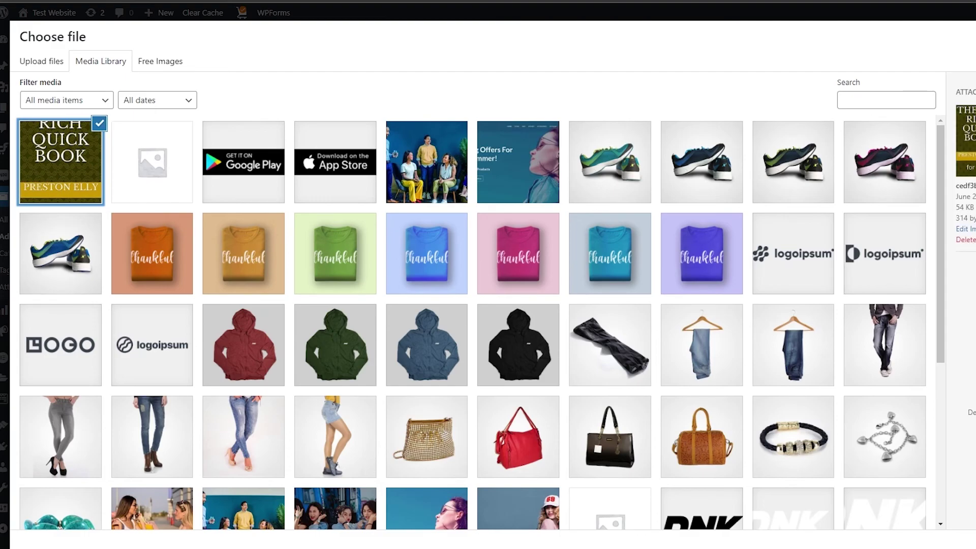
left_click(47, 65)
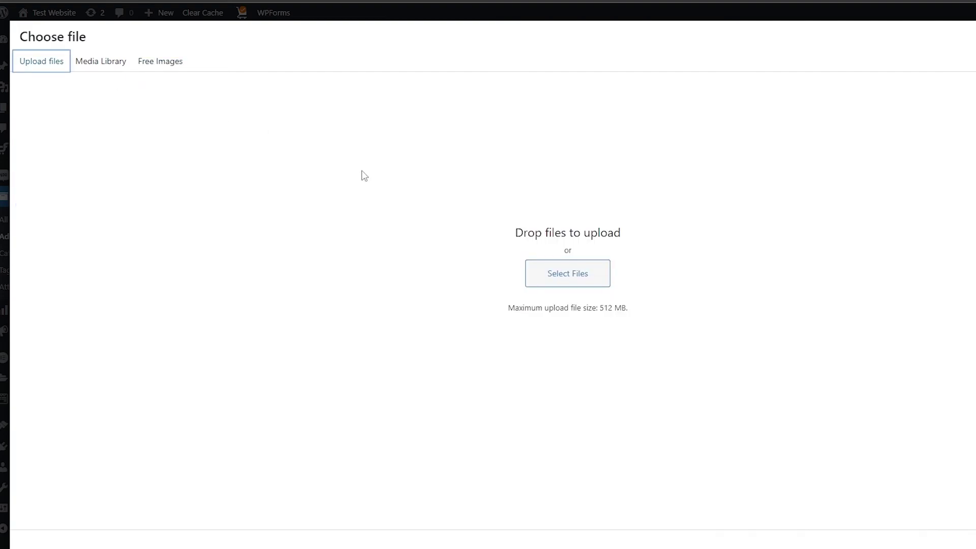
left_click(562, 282)
scroll(41, 168, "down", 1)
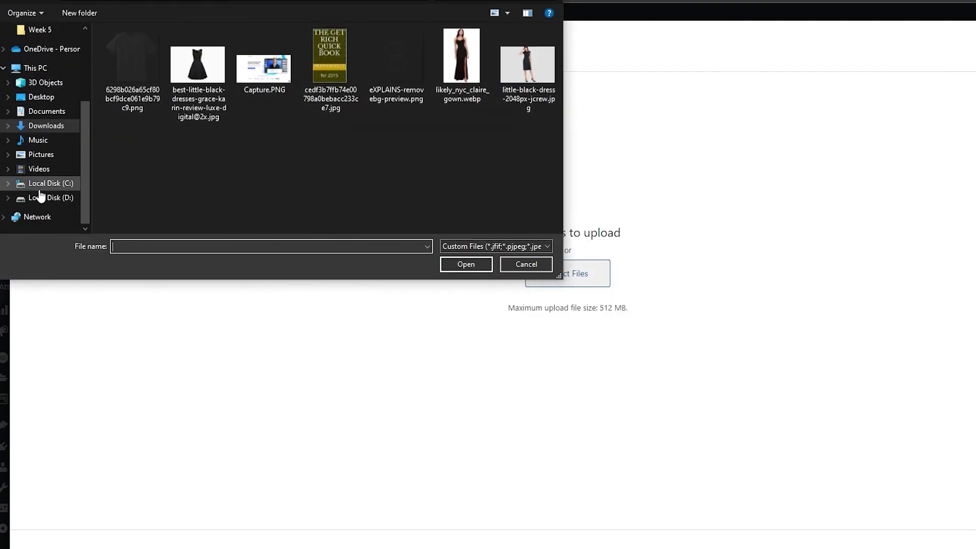
left_click(45, 198)
scroll(44, 142, "up", 3)
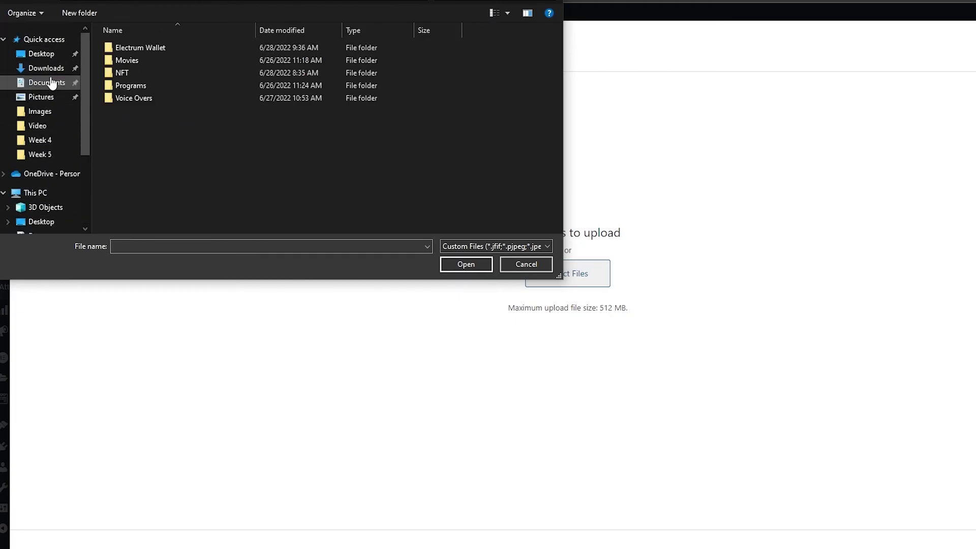
left_click(47, 69)
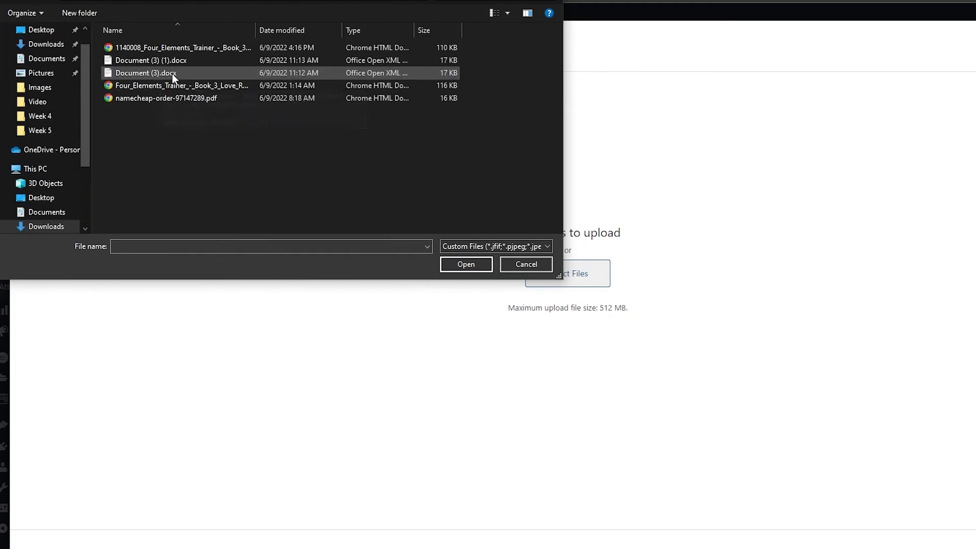
left_click(172, 73)
double_click(172, 74)
left_click(61, 180)
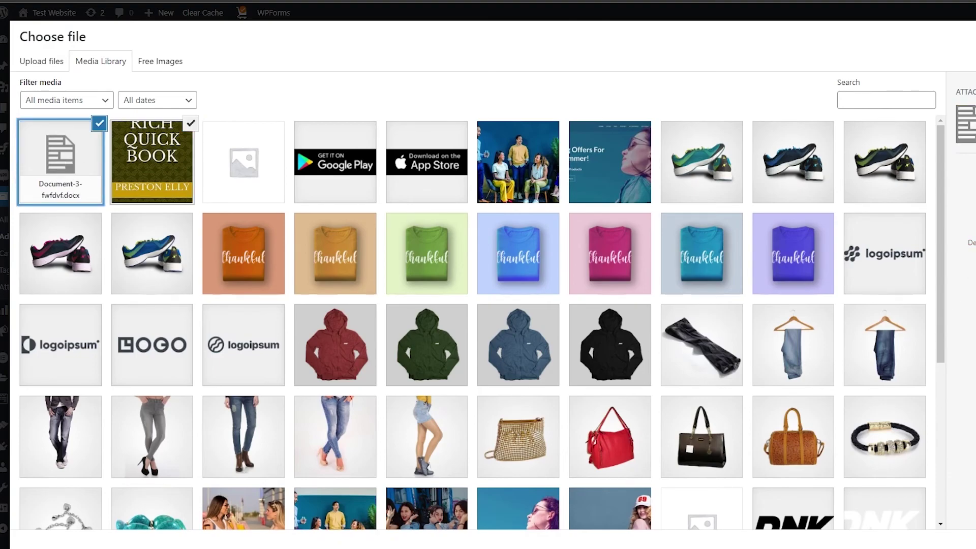
key("Return")
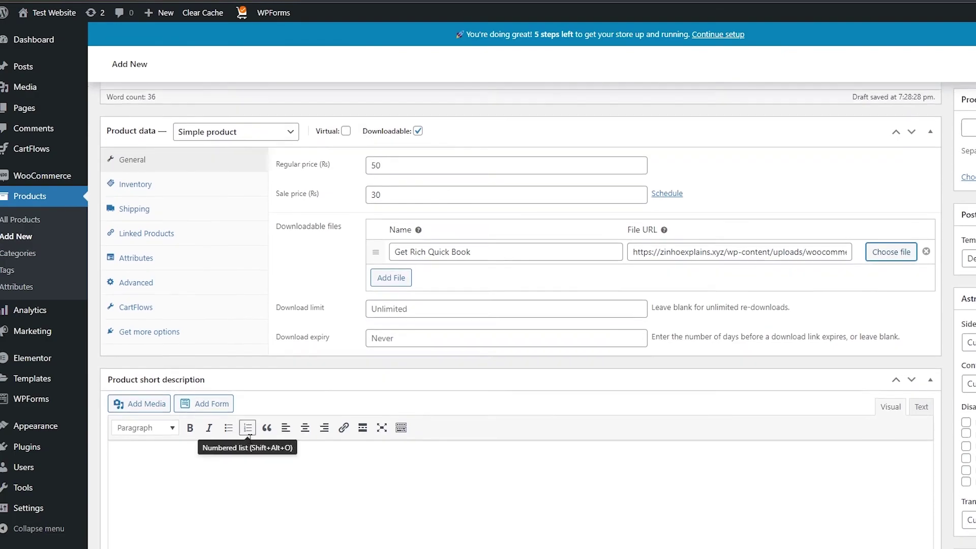
Step: Publish the book and view it in All Products at Rs 50 reduced to Rs 30
scroll(247, 447, "down", 4)
left_click(154, 327)
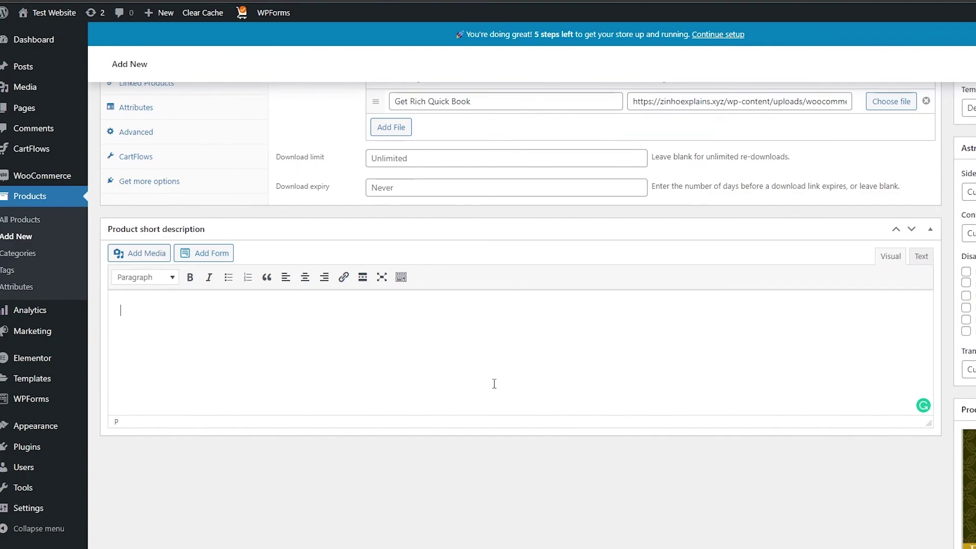
scroll(837, 471, "up", 10)
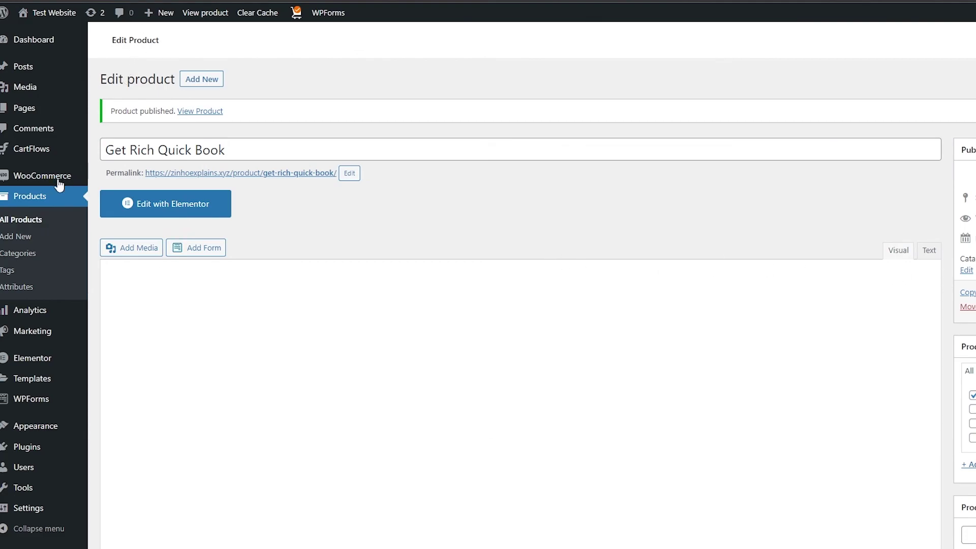
left_click(20, 224)
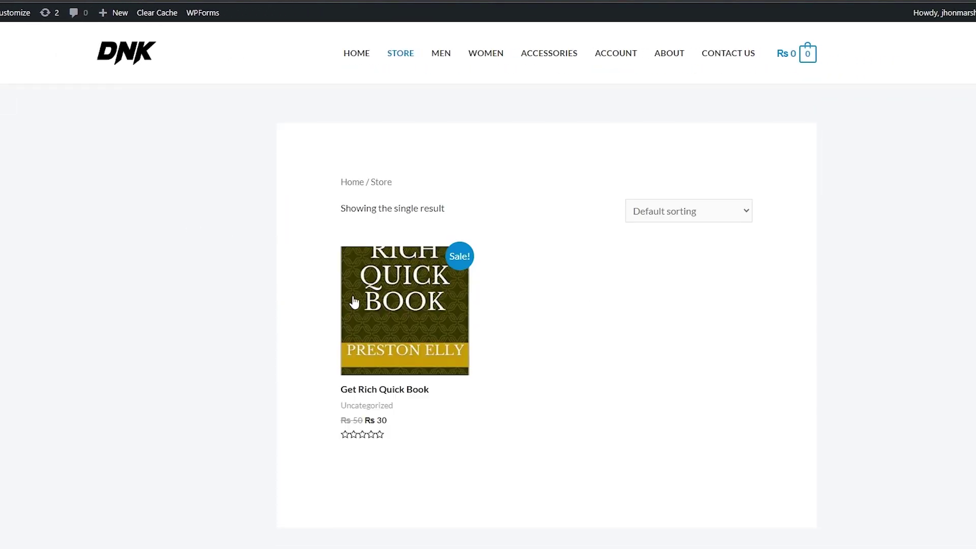
Step: Open the Get Rich Quick Book's store page and add it to the cart at Rs 30
left_click(417, 359)
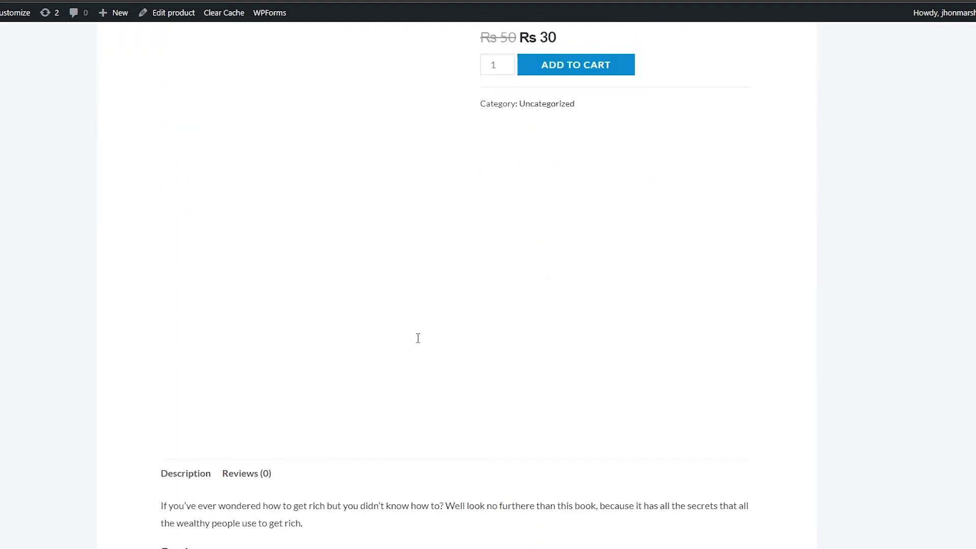
left_click(582, 275)
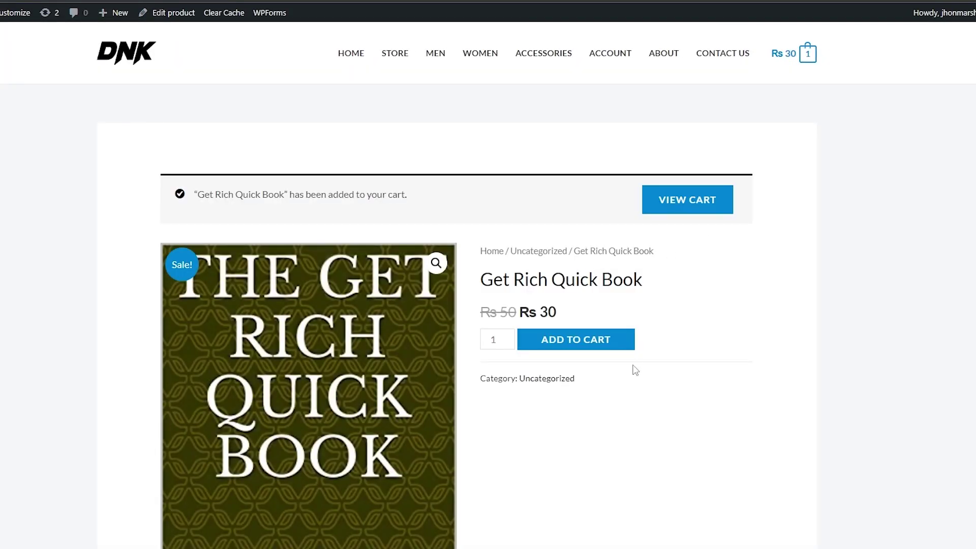
scroll(637, 363, "down", 5)
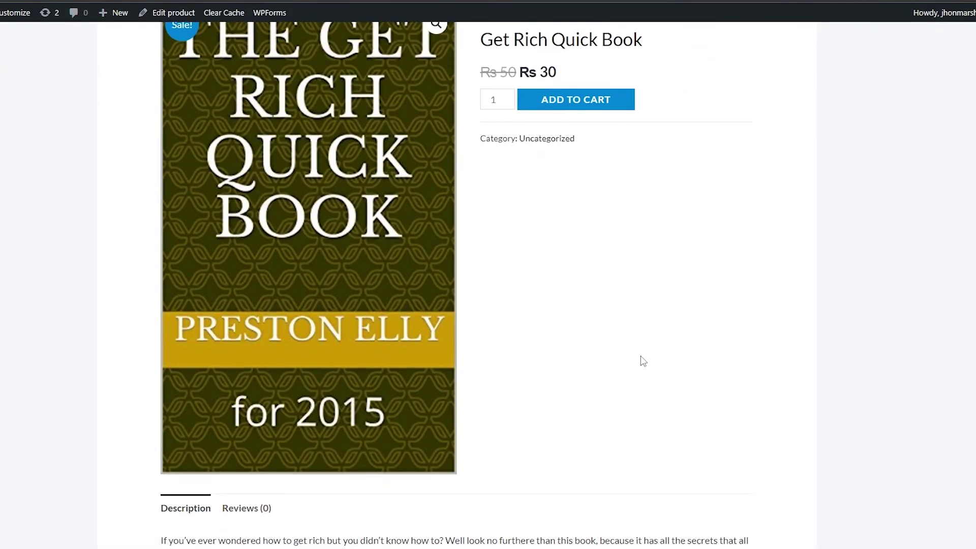